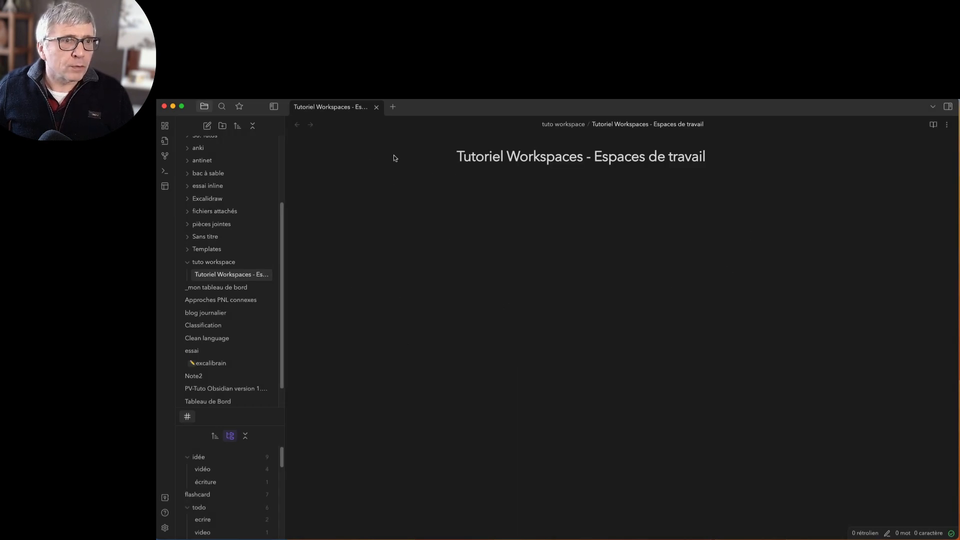
# Step: Create an untitled note, place it in a split pane beside the tutorial note, and search the vault for "template"
pyautogui.click(393, 107)
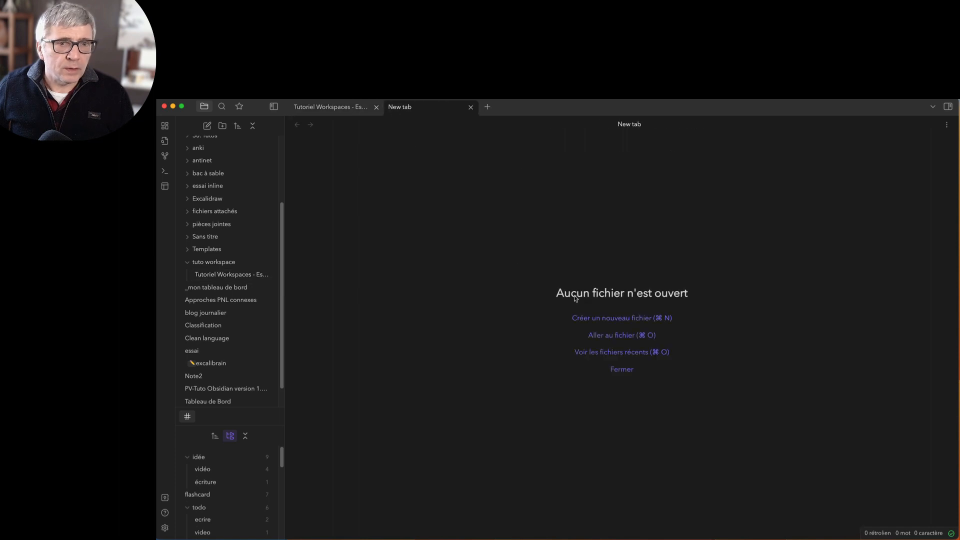
pyautogui.click(610, 319)
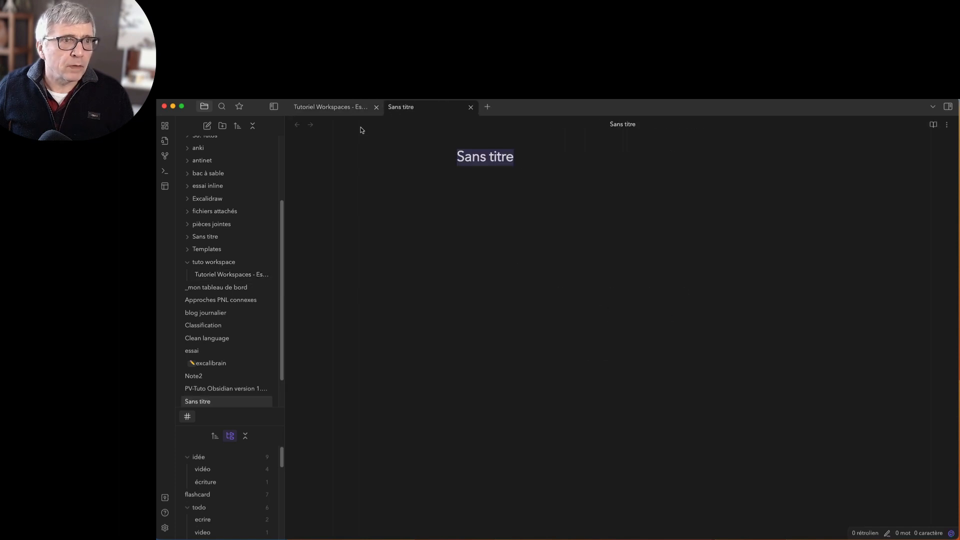
pyautogui.moveTo(430, 106); pyautogui.dragTo(901, 236)
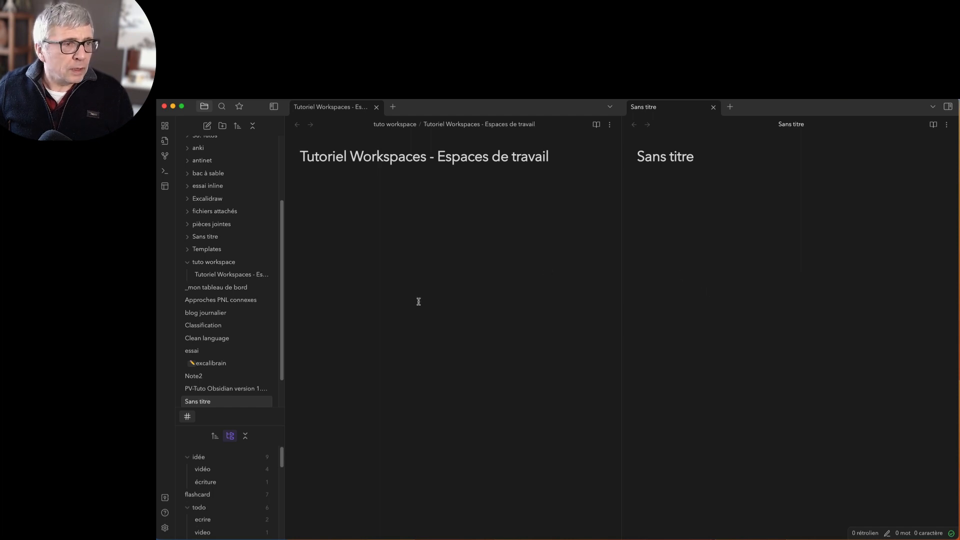
pyautogui.click(222, 107)
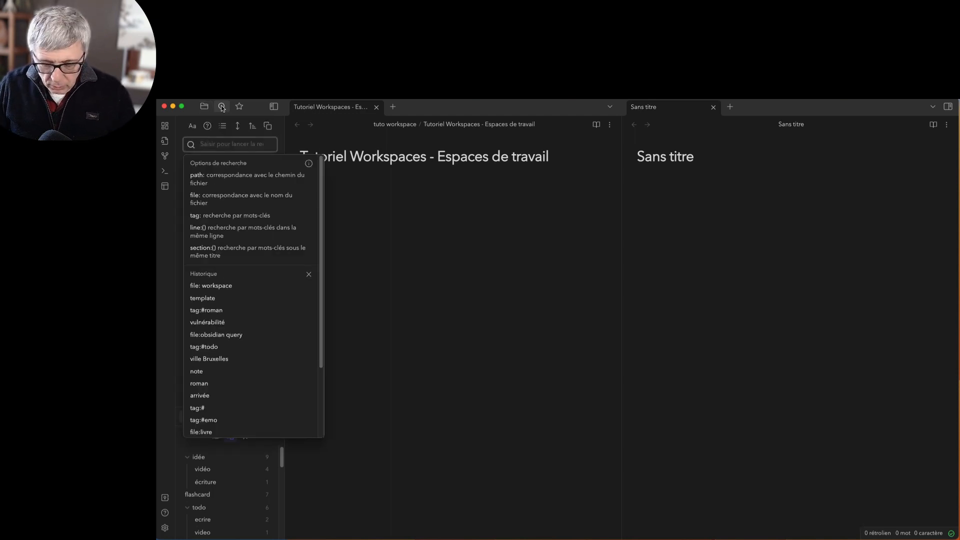
pyautogui.write('template')
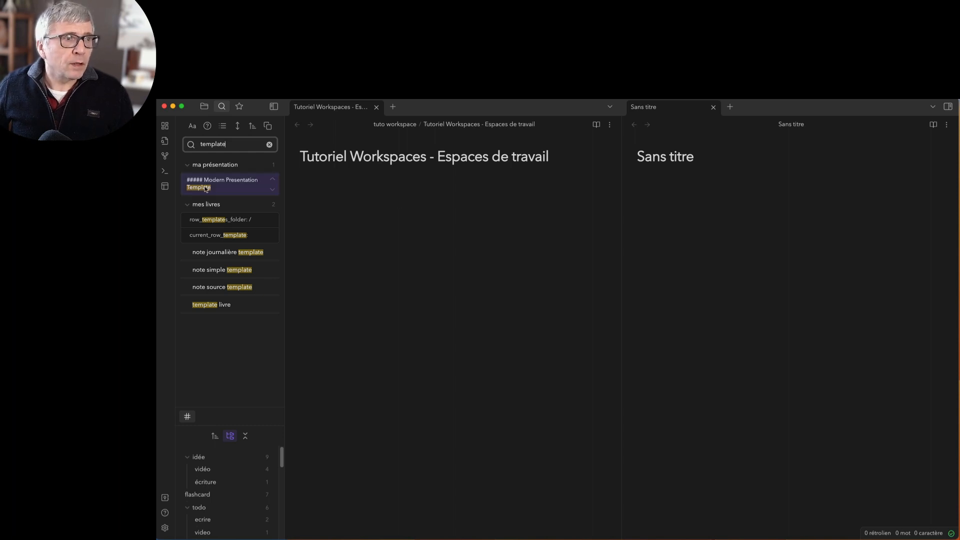
# Step: Save the current layout as a workspace named "espace 1"
pyautogui.click(164, 187)
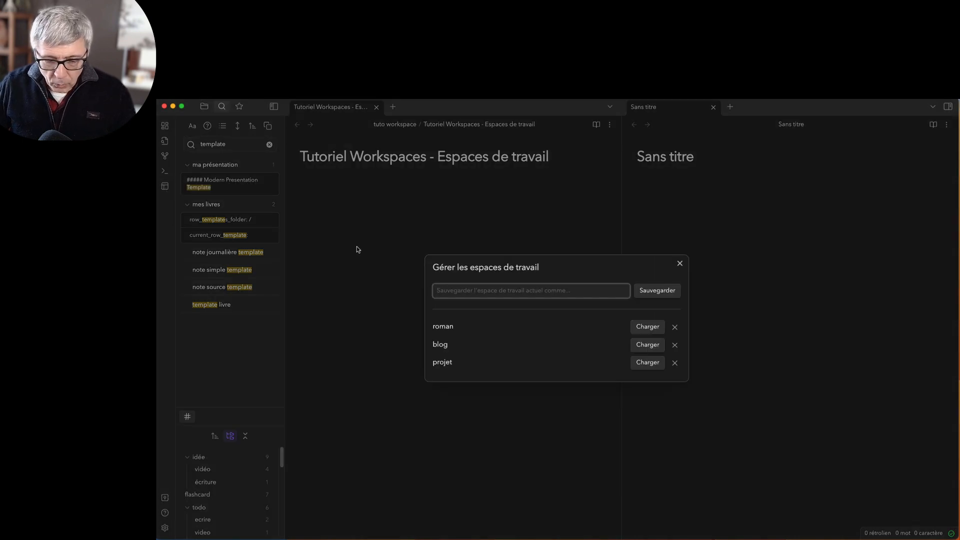
pyautogui.write('espa')
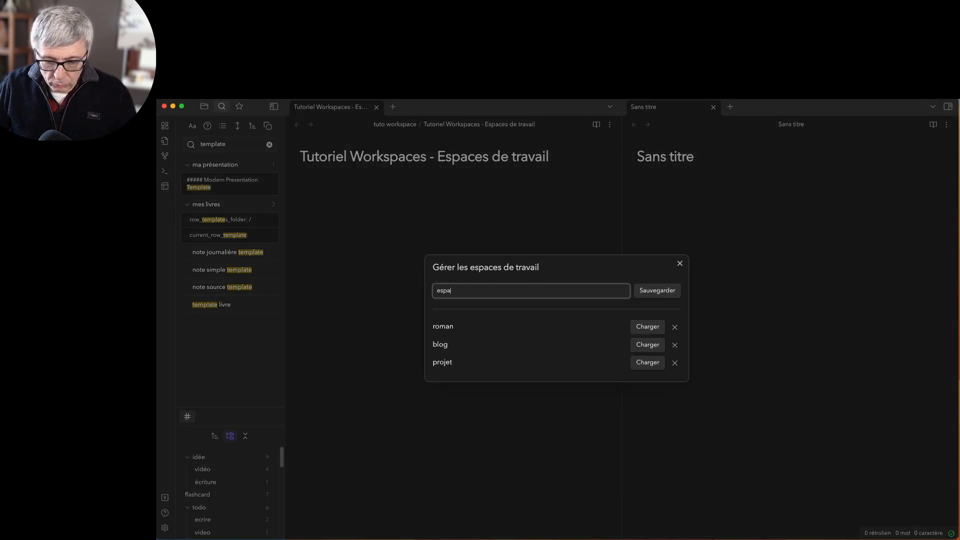
pyautogui.write('ce 1')
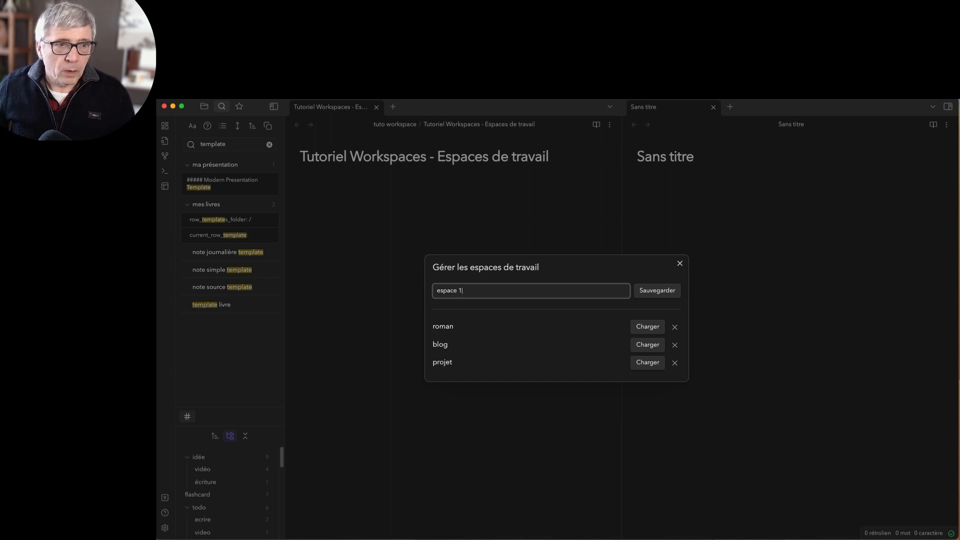
pyautogui.click(648, 291)
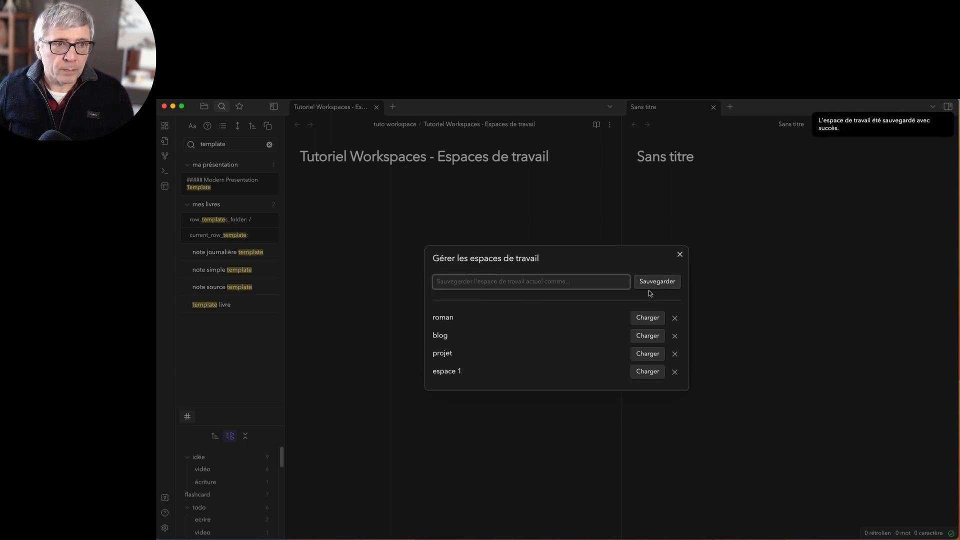
pyautogui.click(679, 255)
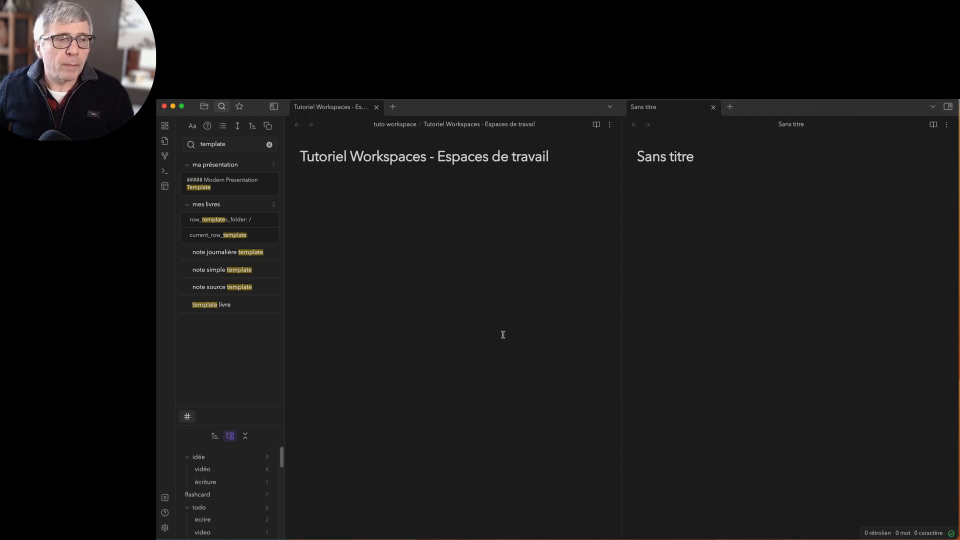
# Step: Close the tutorial note and change the vault search to "workspace"
pyautogui.click(377, 108)
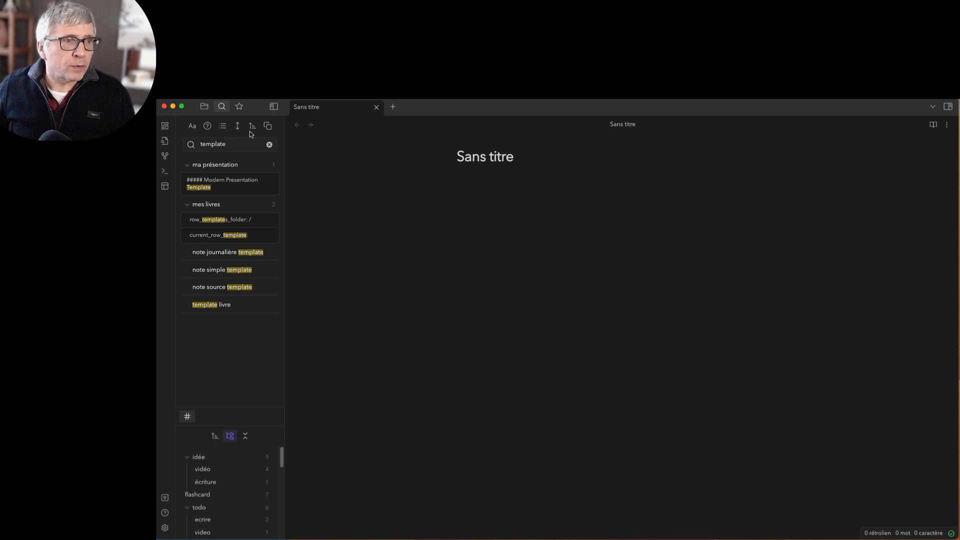
pyautogui.doubleClick(222, 145)
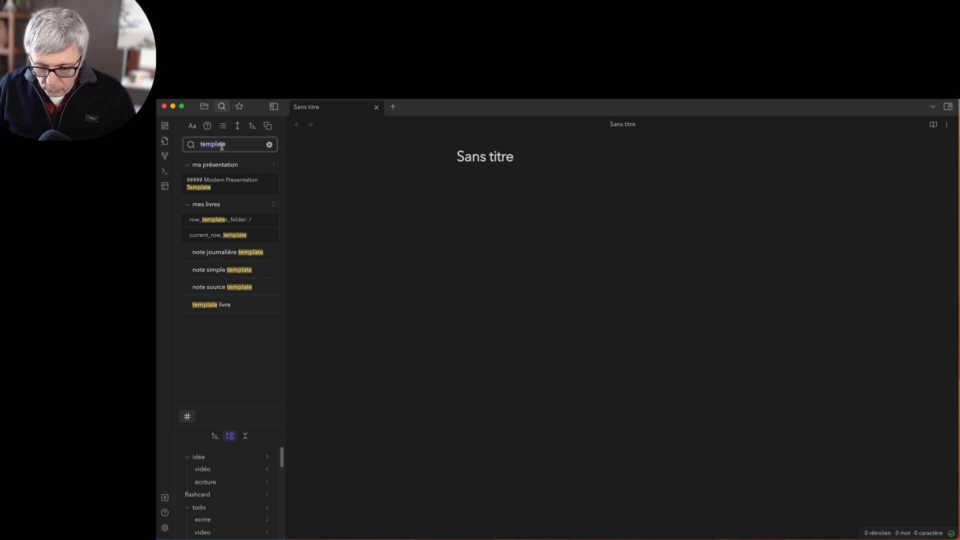
pyautogui.write('workspace')
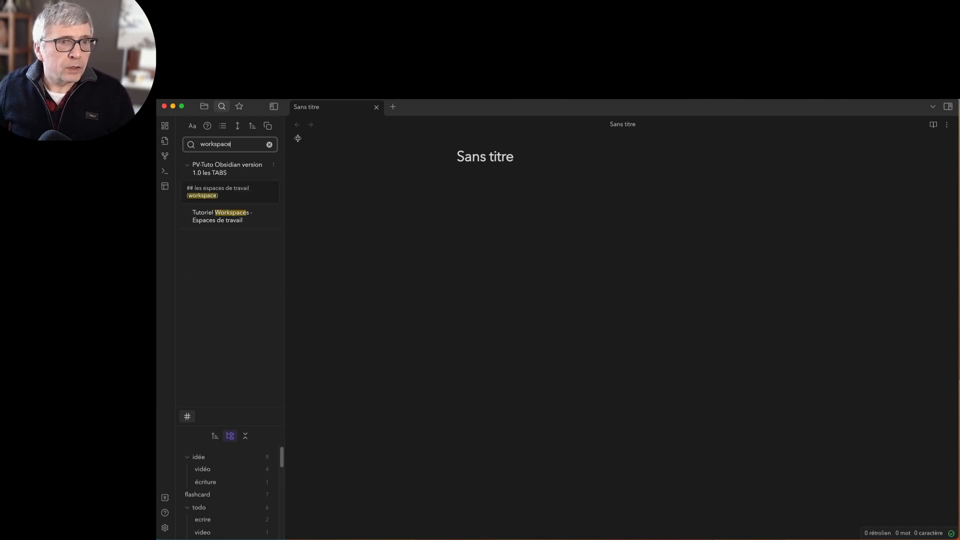
# Step: Close the untitled note, then create a note titled "test" in an additional tab
pyautogui.click(377, 108)
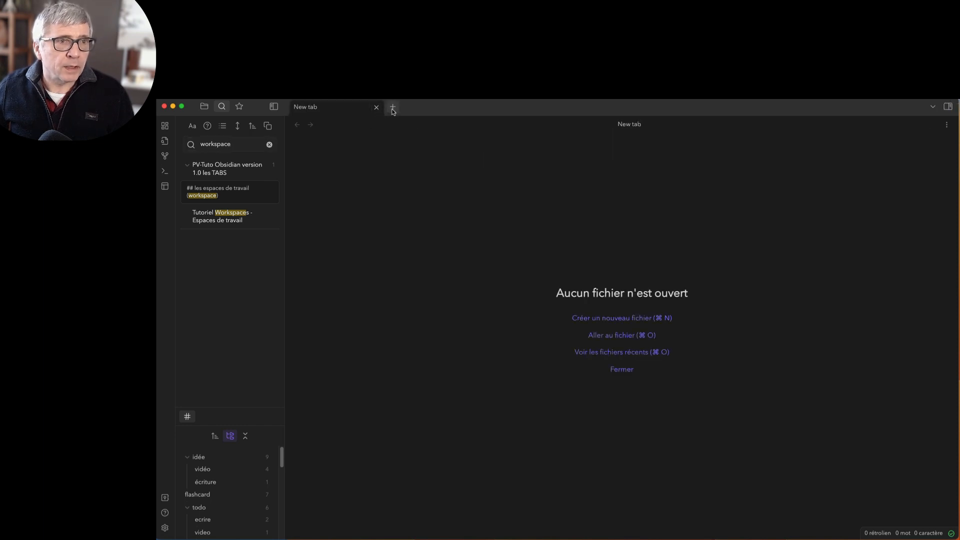
pyautogui.click(392, 108)
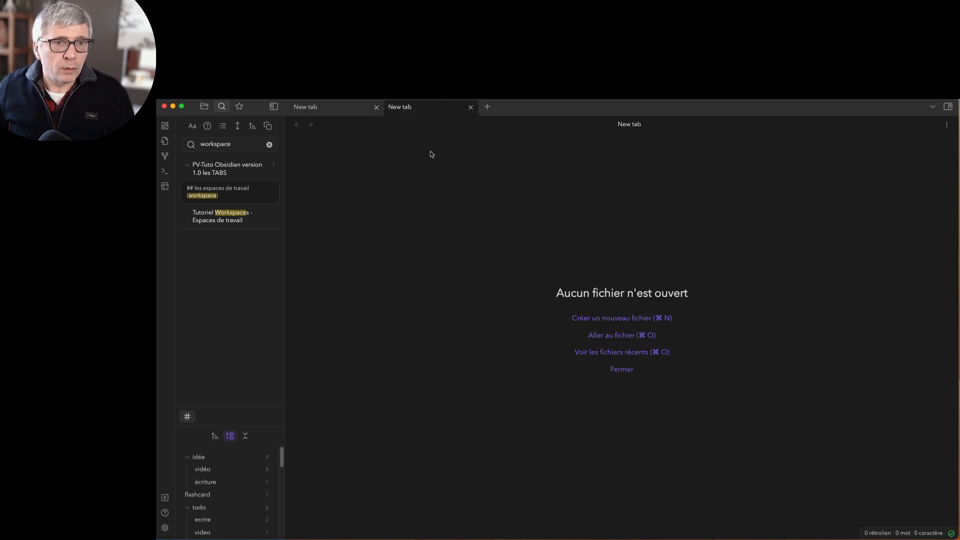
pyautogui.click(644, 319)
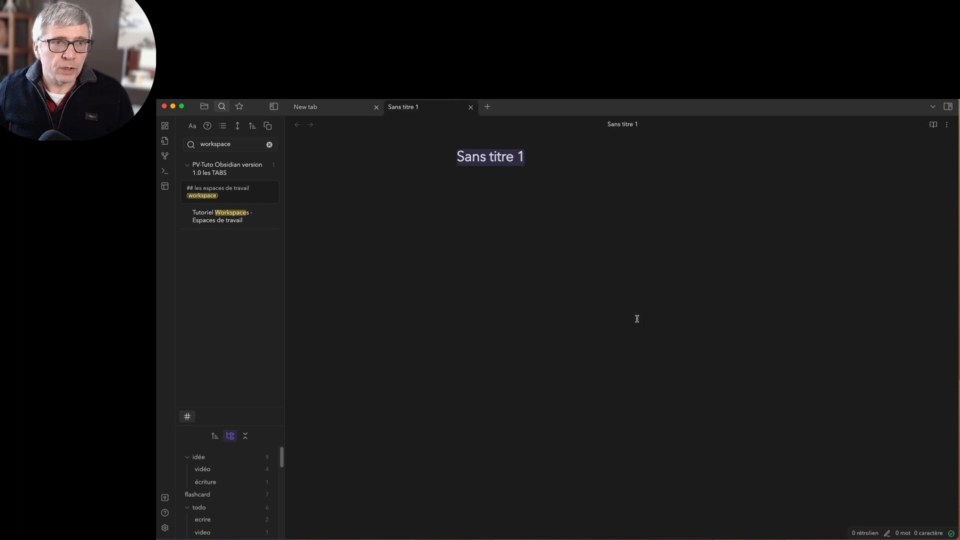
pyautogui.write('test')
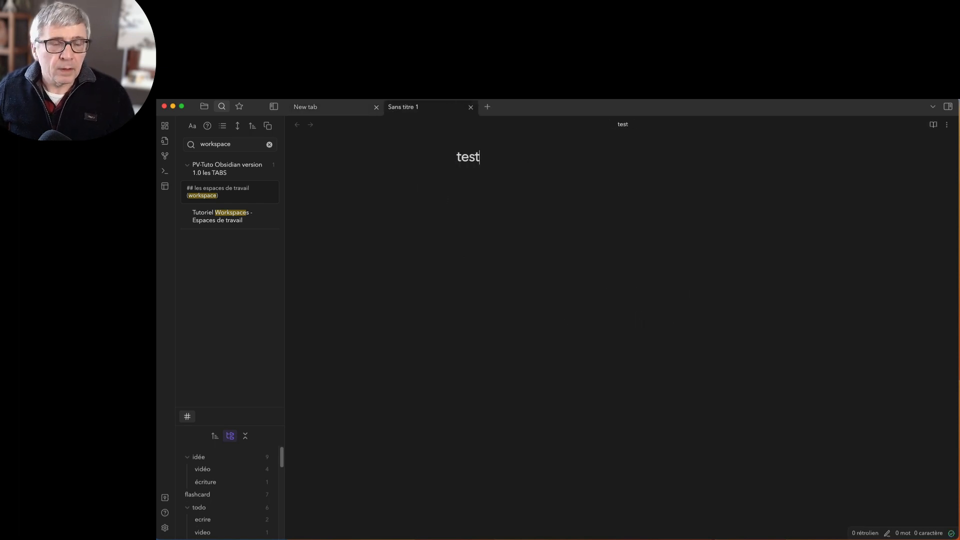
pyautogui.press('Return')
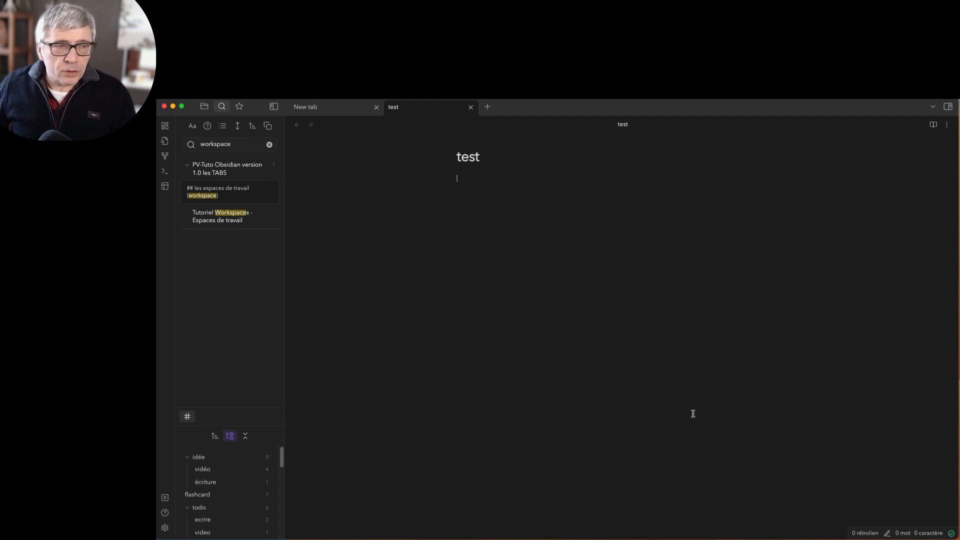
# Step: Save the current layout as a workspace named "espace2"
pyautogui.click(165, 187)
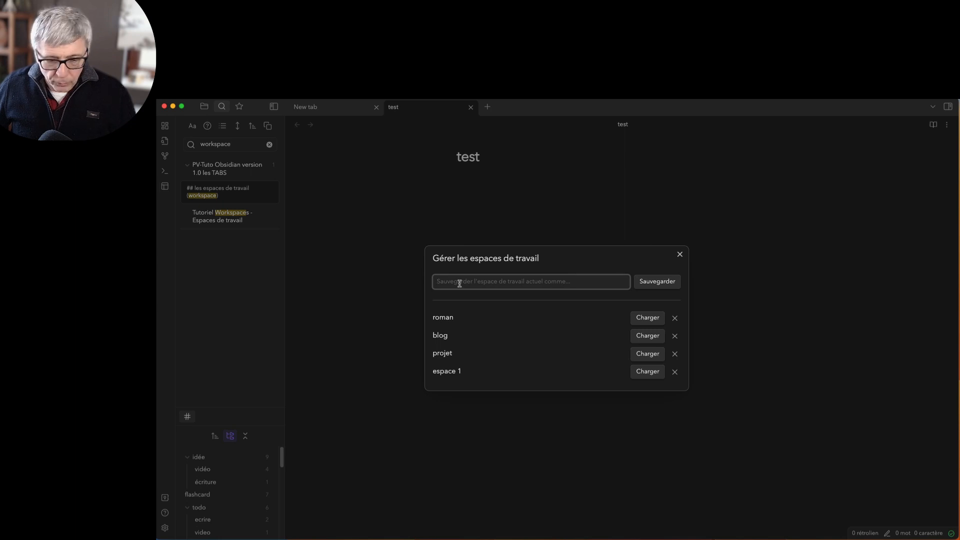
pyautogui.write('espace2')
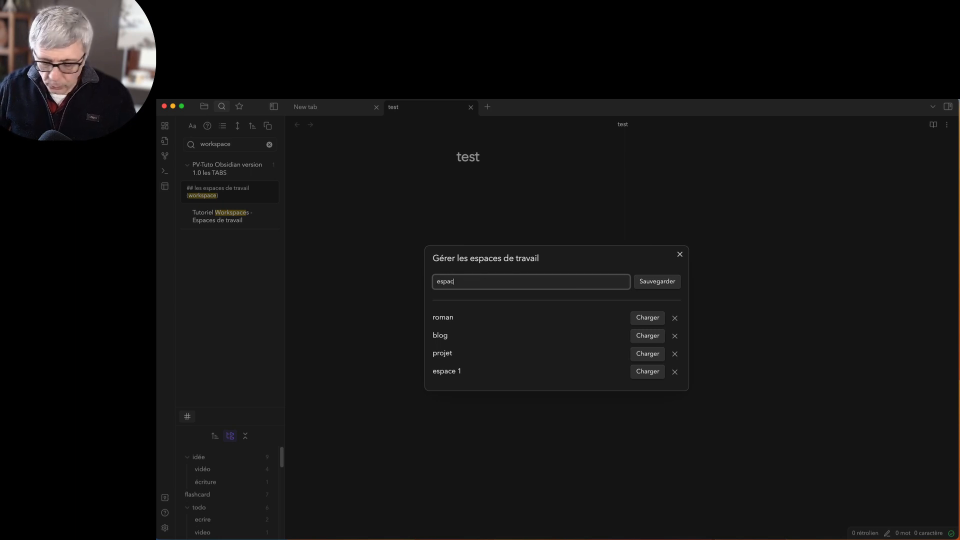
pyautogui.click(666, 284)
pyautogui.click(680, 246)
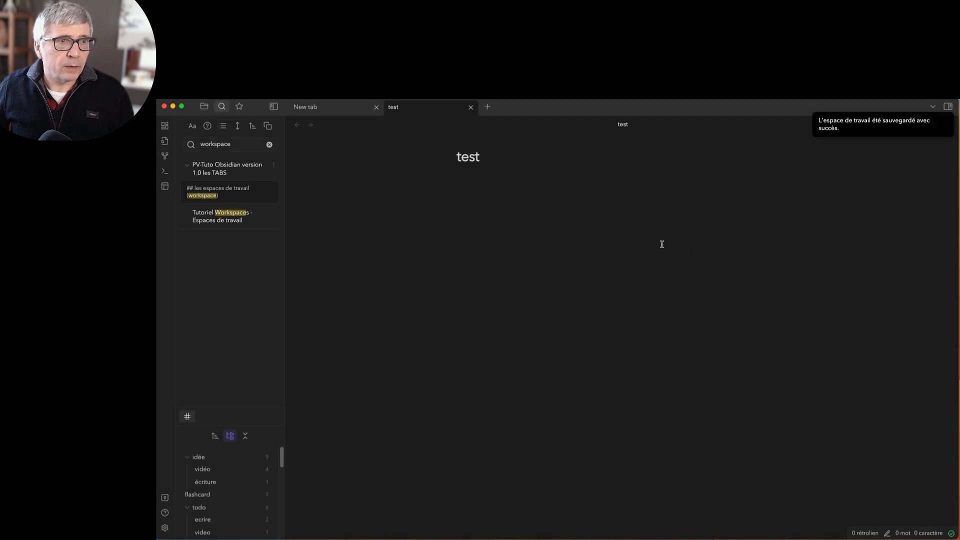
# Step: Load the "espace 1" workspace and review the list of saved workspaces
pyautogui.click(166, 186)
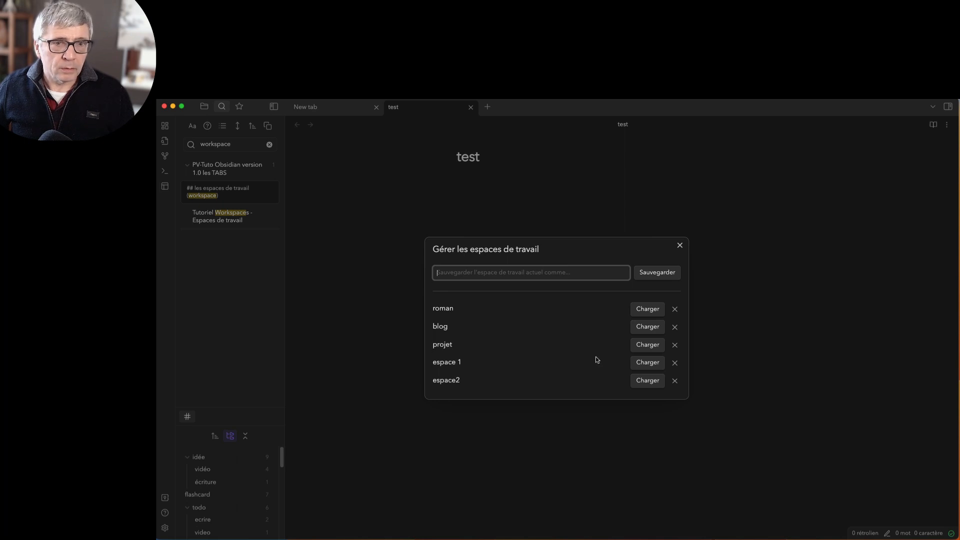
pyautogui.click(642, 363)
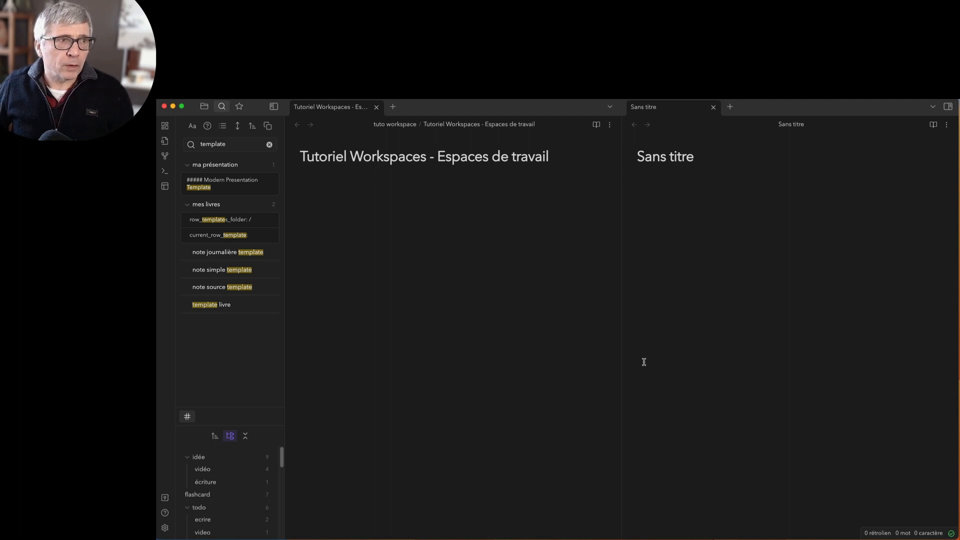
pyautogui.click(166, 186)
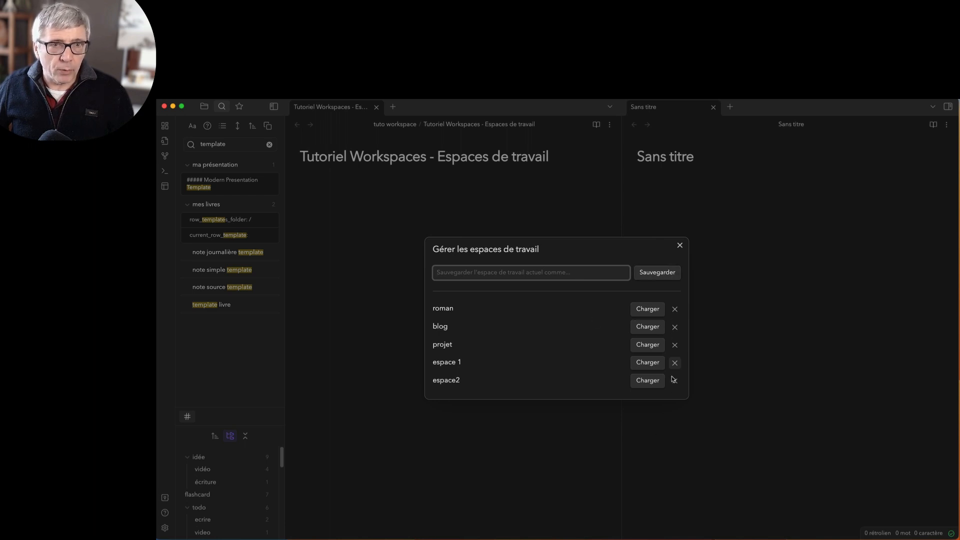
pyautogui.click(679, 245)
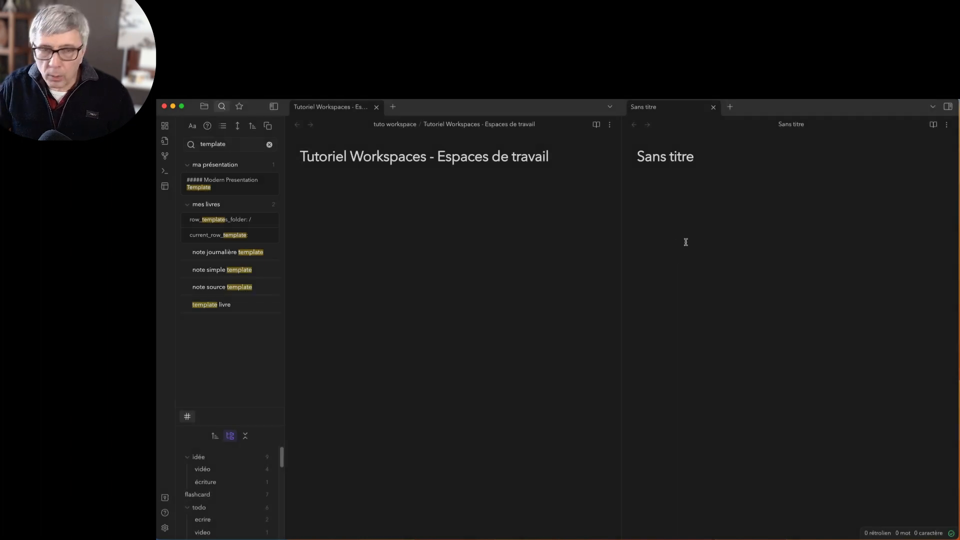
# Step: Look up the available workspace commands by searching the command palette for "esp"
pyautogui.press('super+p')
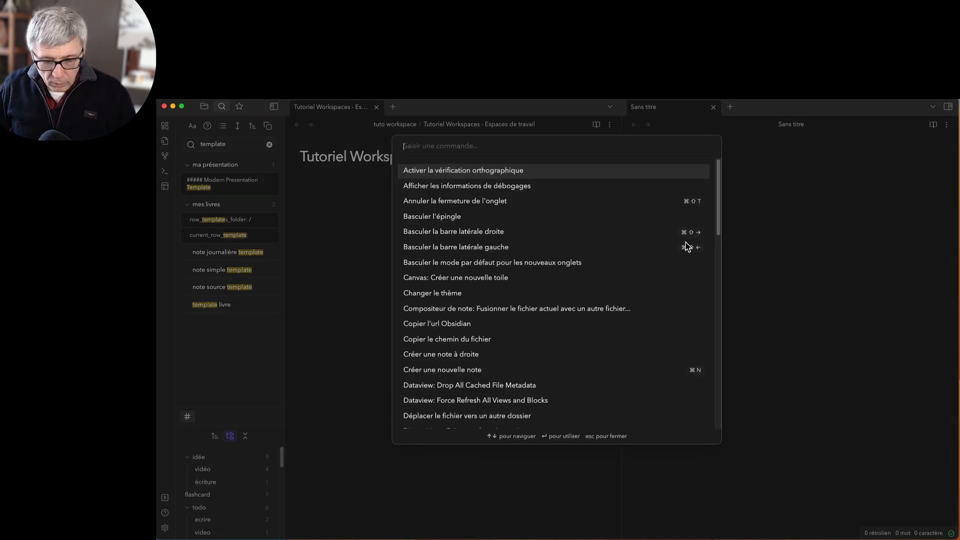
pyautogui.write('esp')
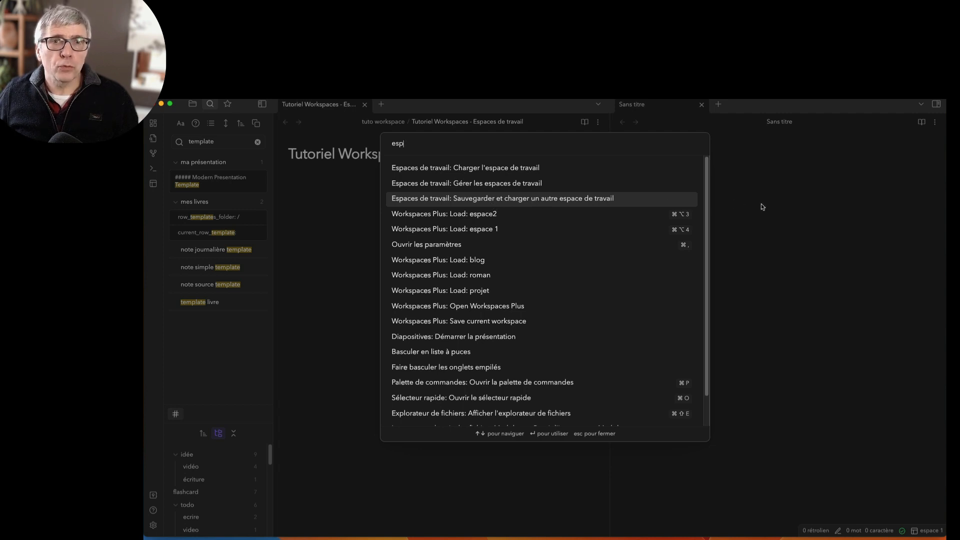
pyautogui.press('Escape')
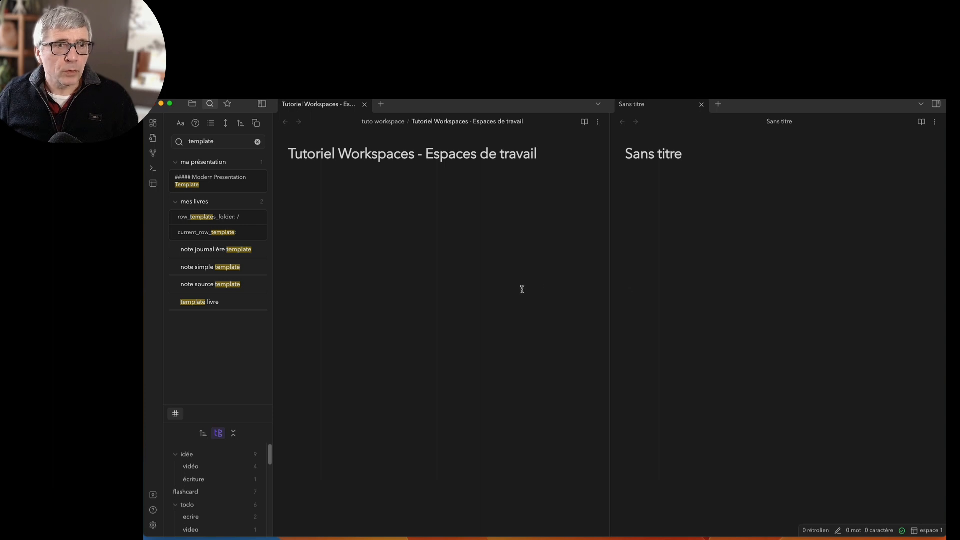
# Step: Create another untitled note and place it in a split pane below the "Sans titre" note
pyautogui.click(718, 104)
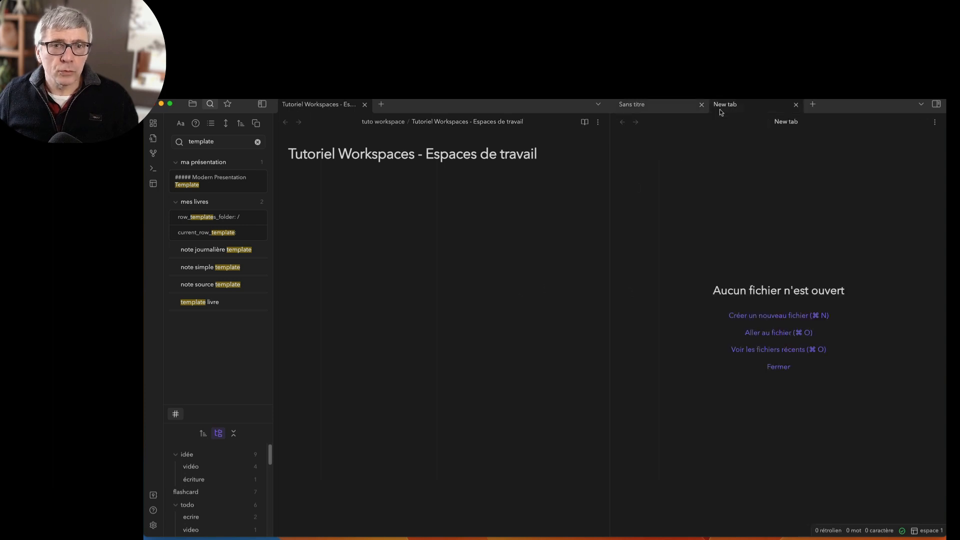
pyautogui.click(752, 316)
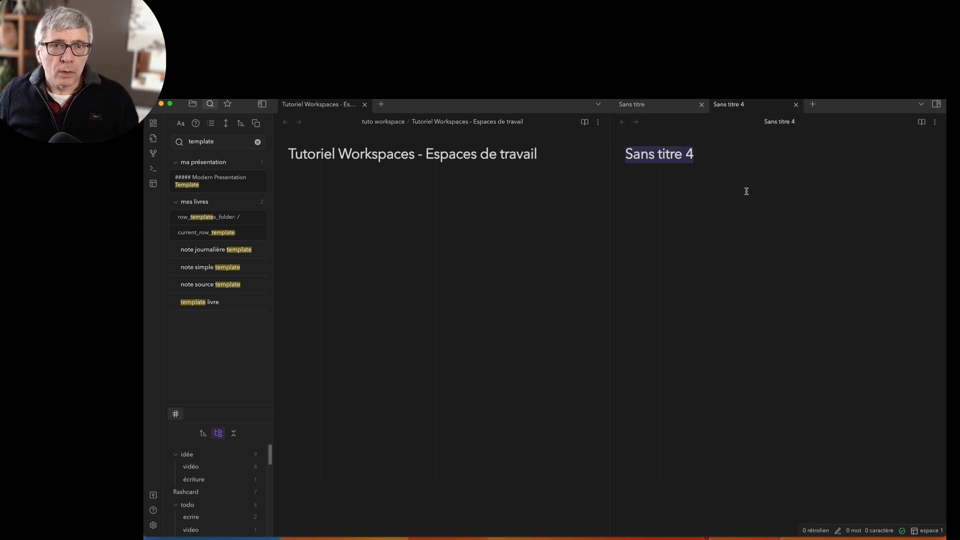
pyautogui.moveTo(752, 103); pyautogui.dragTo(733, 409)
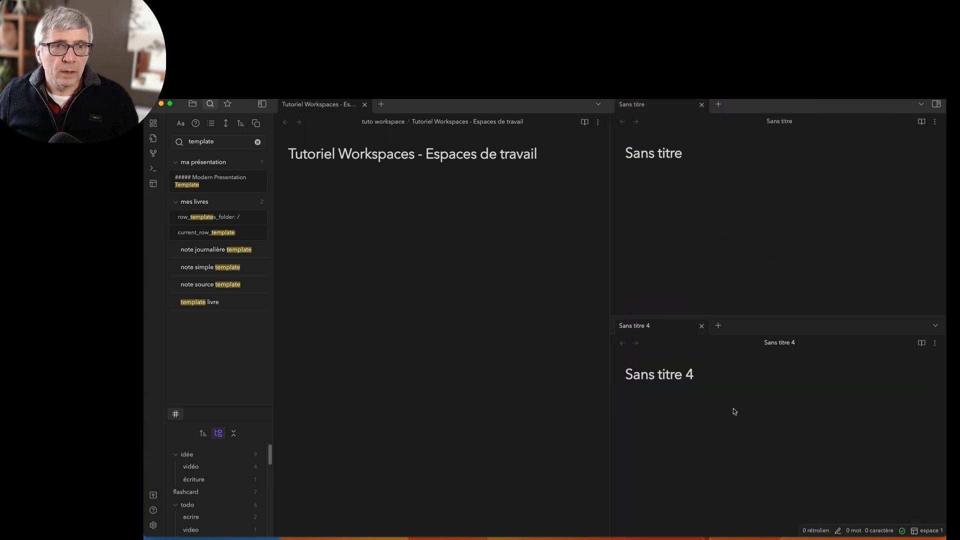
# Step: Run "Sauvegarder et charger un autre espace de travail" to save the current workspace and load "espace2"
pyautogui.press('super+p')
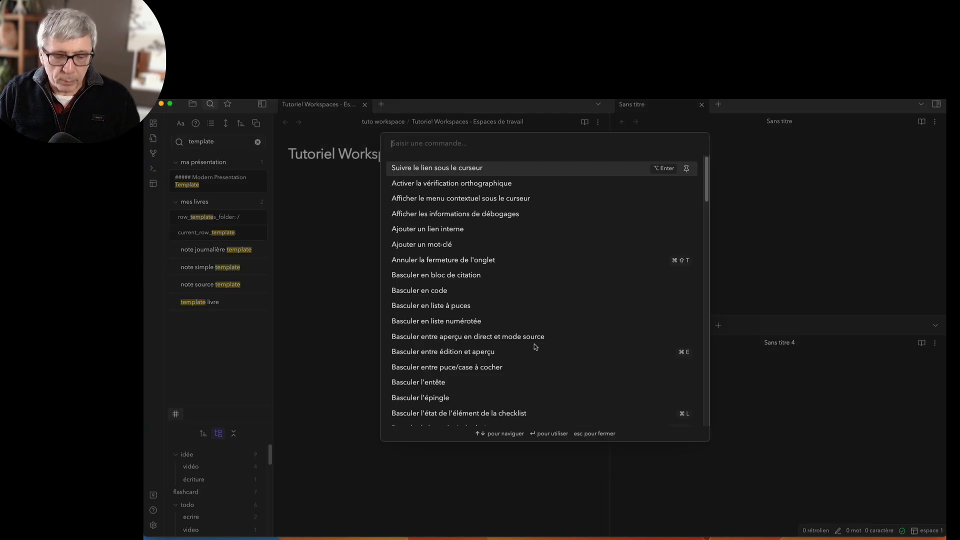
pyautogui.write('esp')
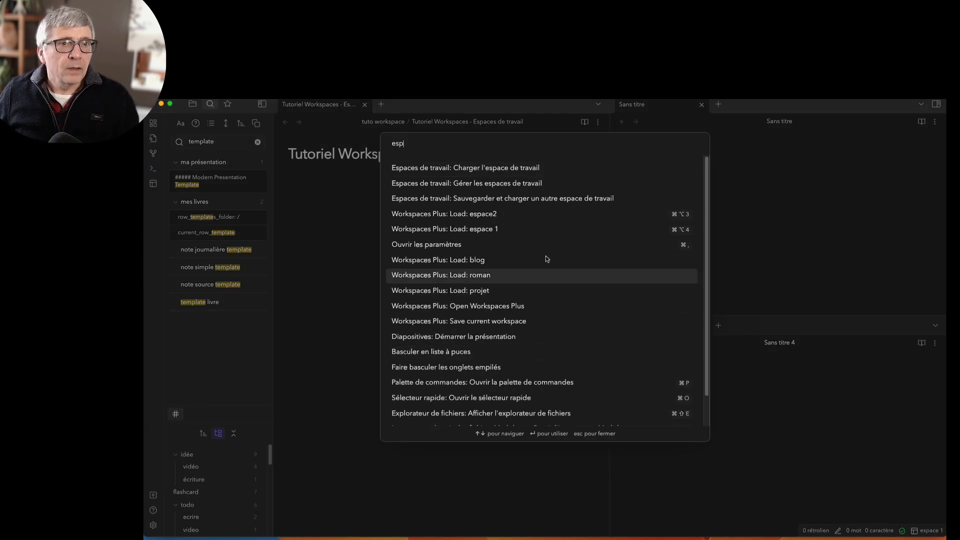
pyautogui.click(543, 199)
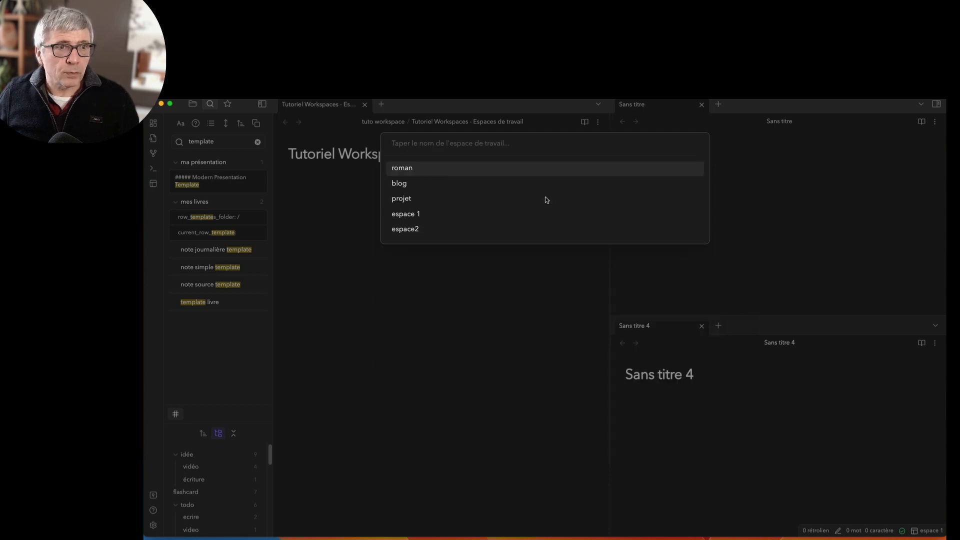
pyautogui.click(416, 233)
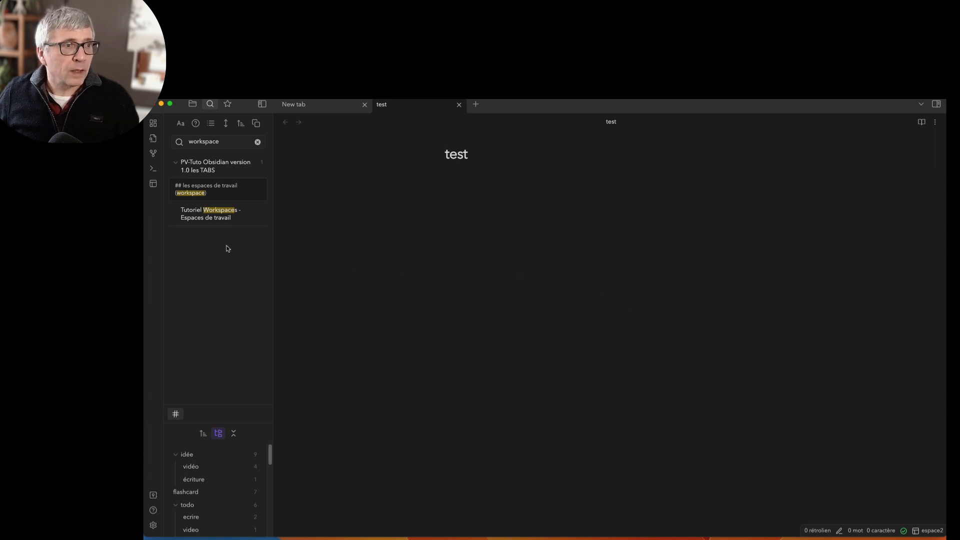
# Step: Load the saved "espace 1" workspace from the workspace manager
pyautogui.click(154, 184)
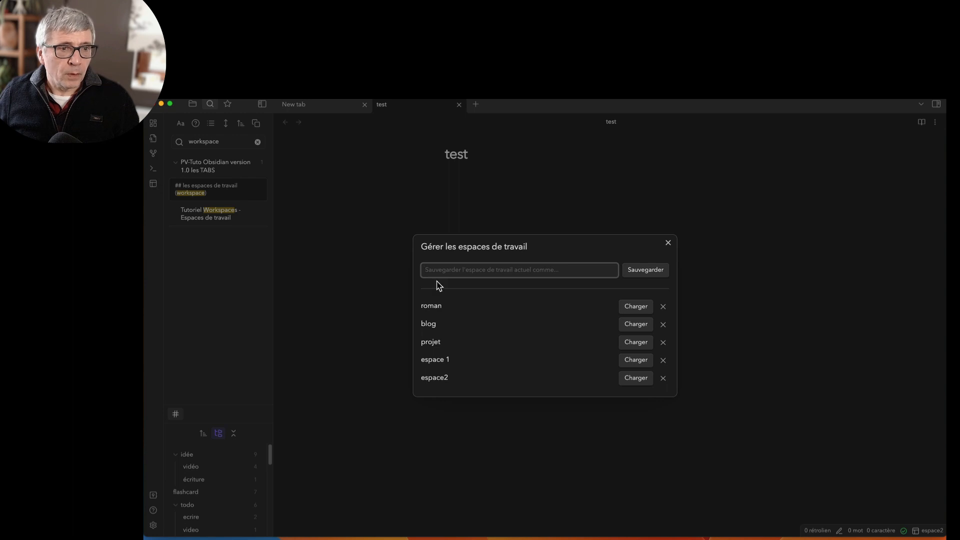
pyautogui.click(442, 360)
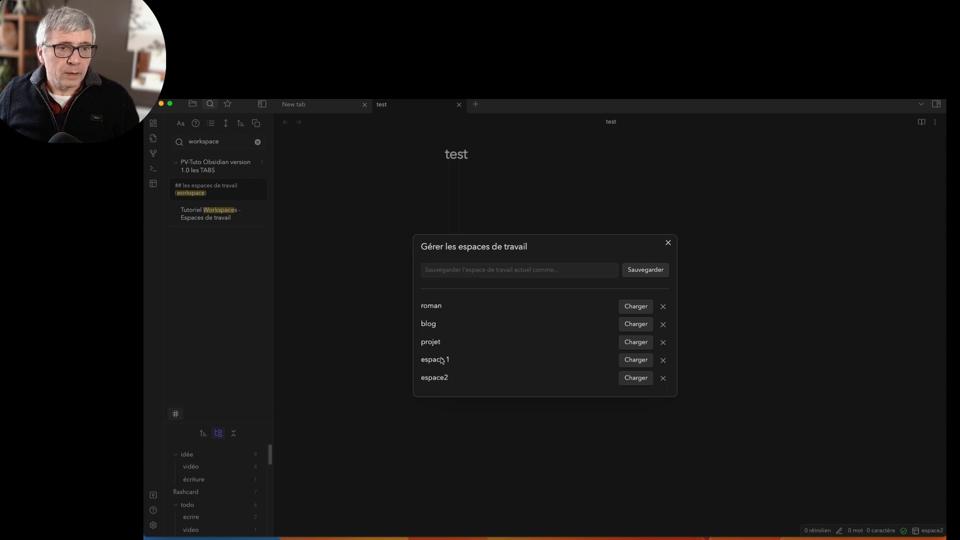
pyautogui.click(640, 360)
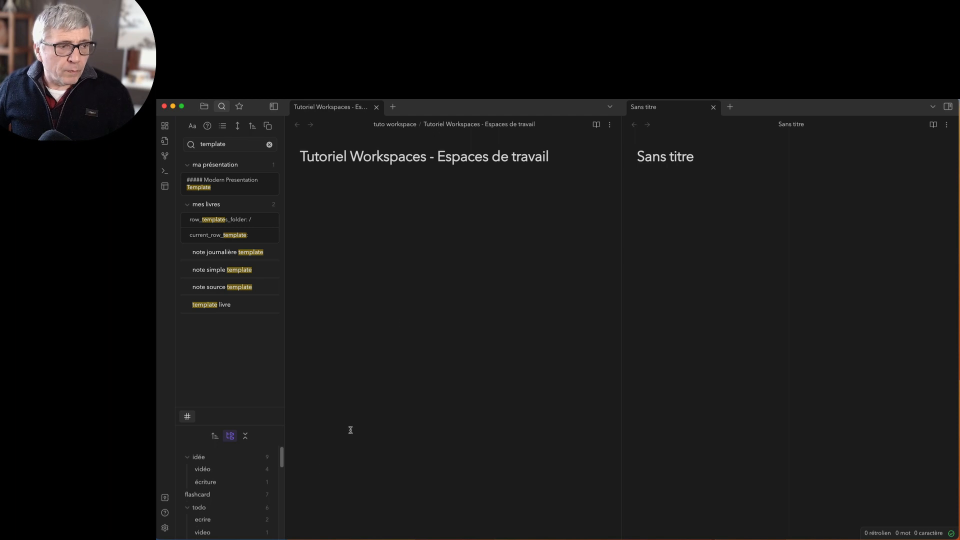
# Step: Browse the community plugins and search them for "workspa"
pyautogui.click(165, 528)
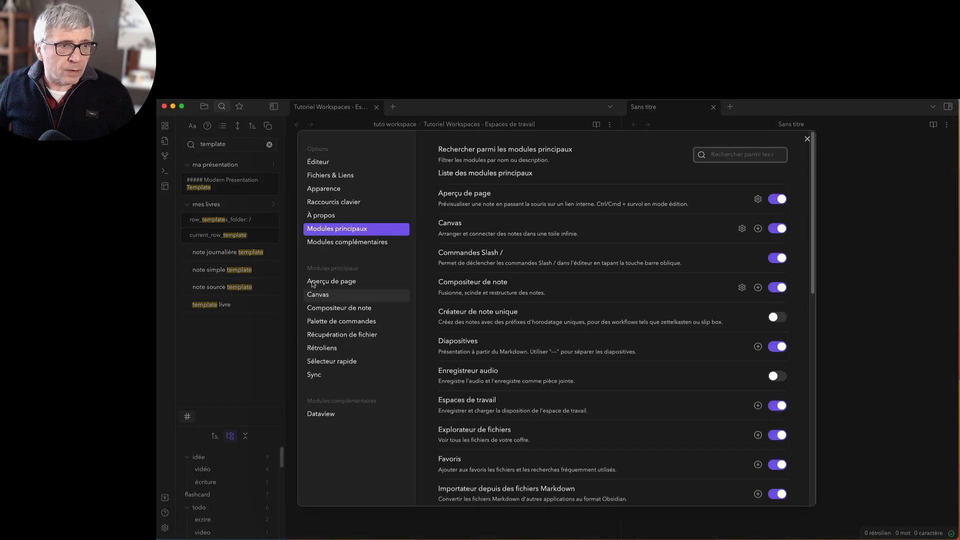
pyautogui.click(332, 244)
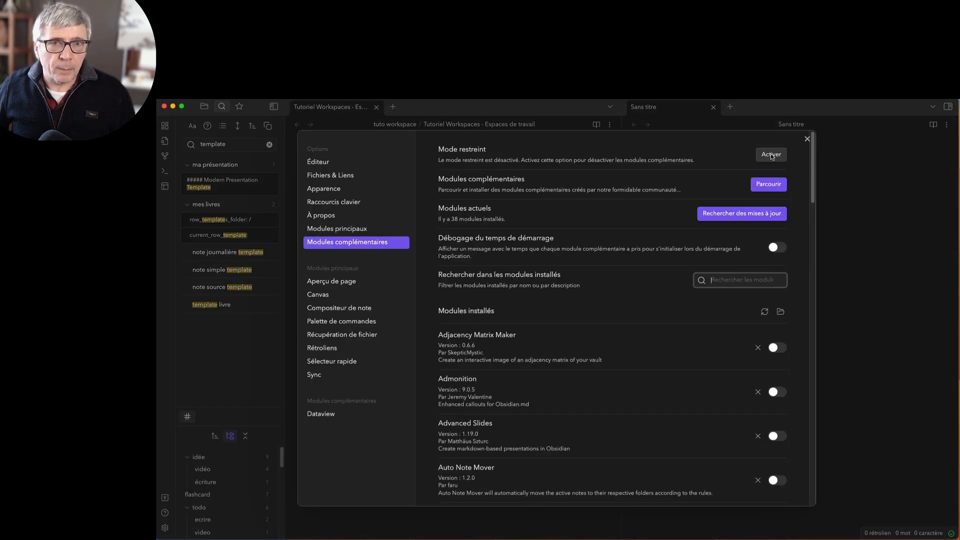
pyautogui.click(768, 184)
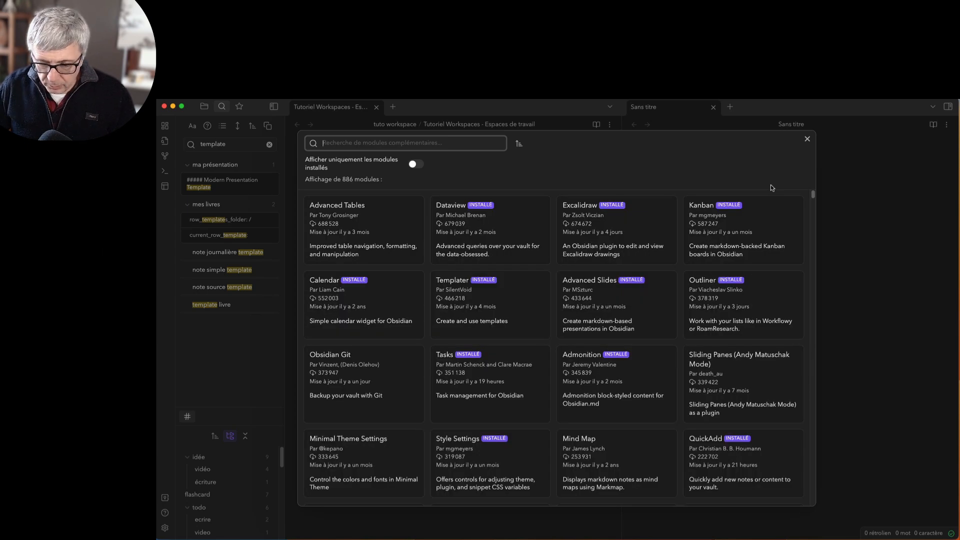
pyautogui.write('work')
pyautogui.write('spa')
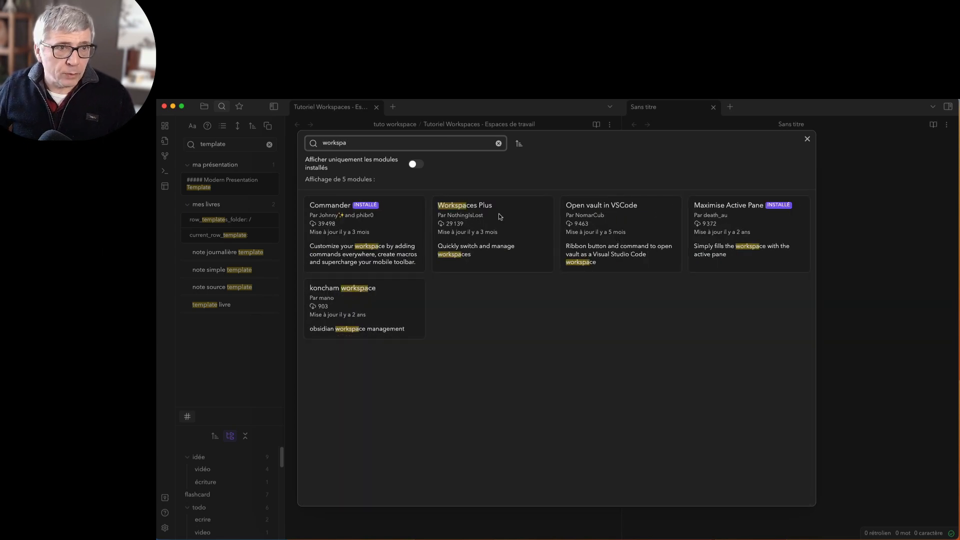
# Step: Install and enable the Workspaces Plus community plugin, and leave the plugin browser
pyautogui.click(467, 210)
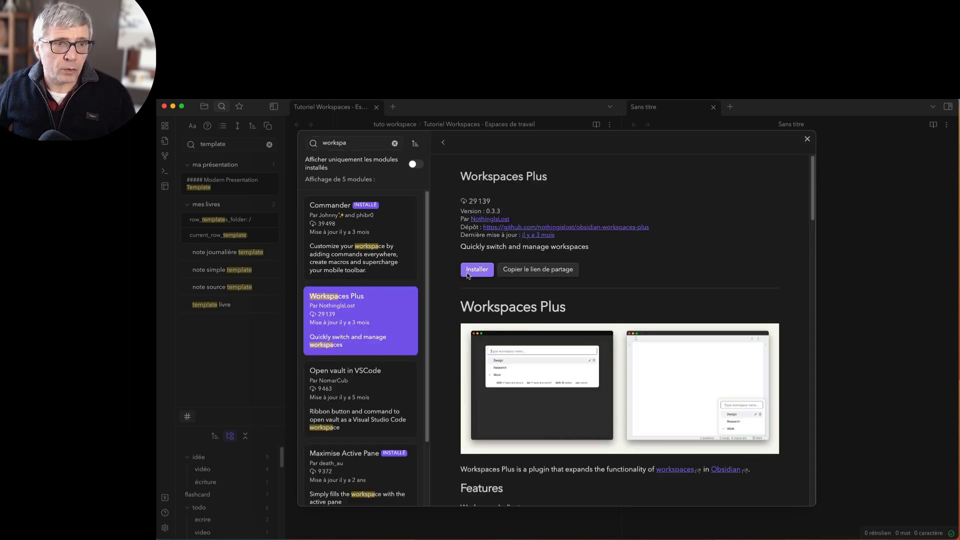
pyautogui.click(476, 270)
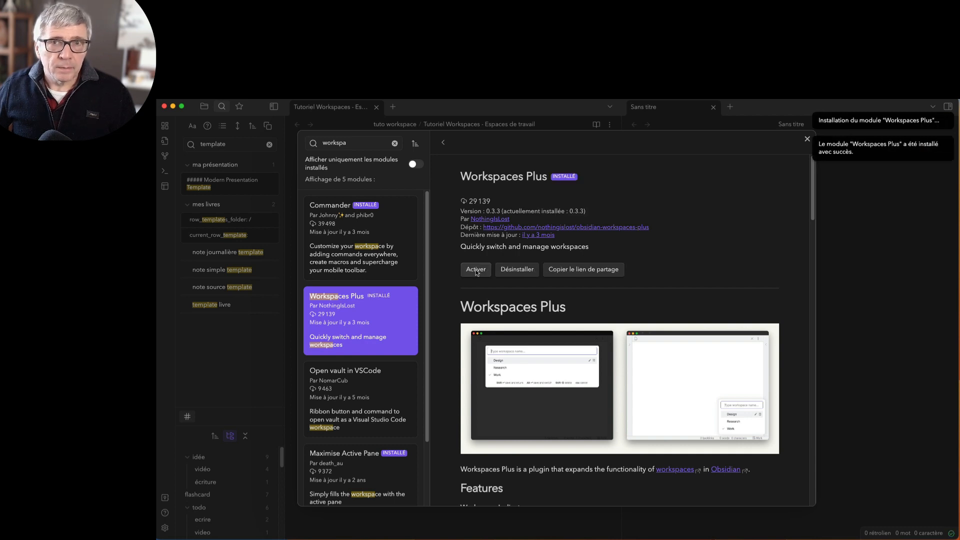
pyautogui.click(476, 270)
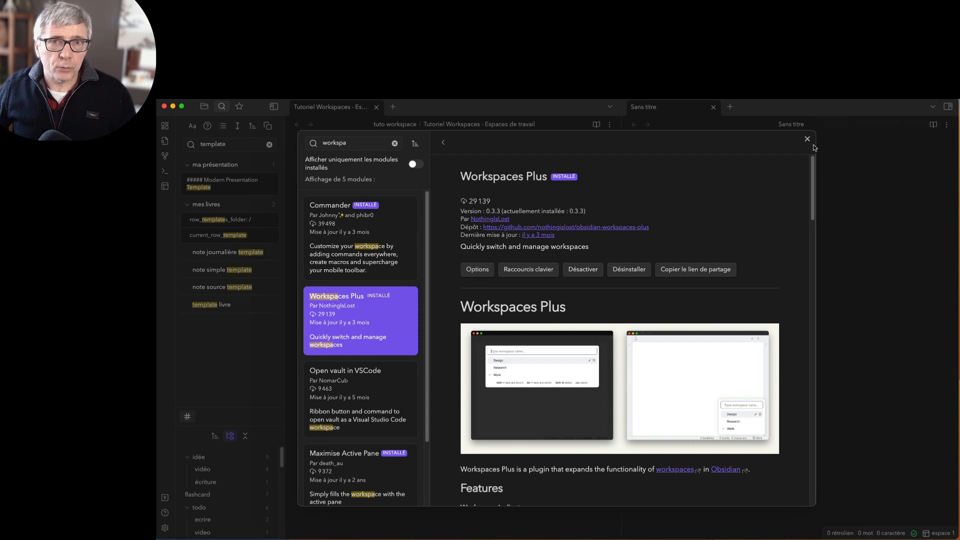
pyautogui.click(807, 140)
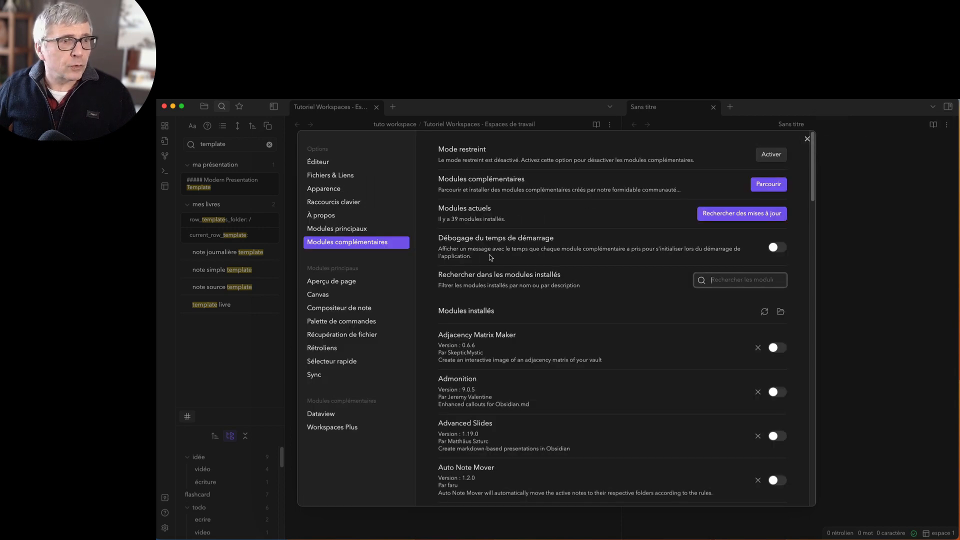
# Step: Check the Workspaces Plus entry in the list of installed community plugins and close the settings
pyautogui.scroll(-10, 590, 385)
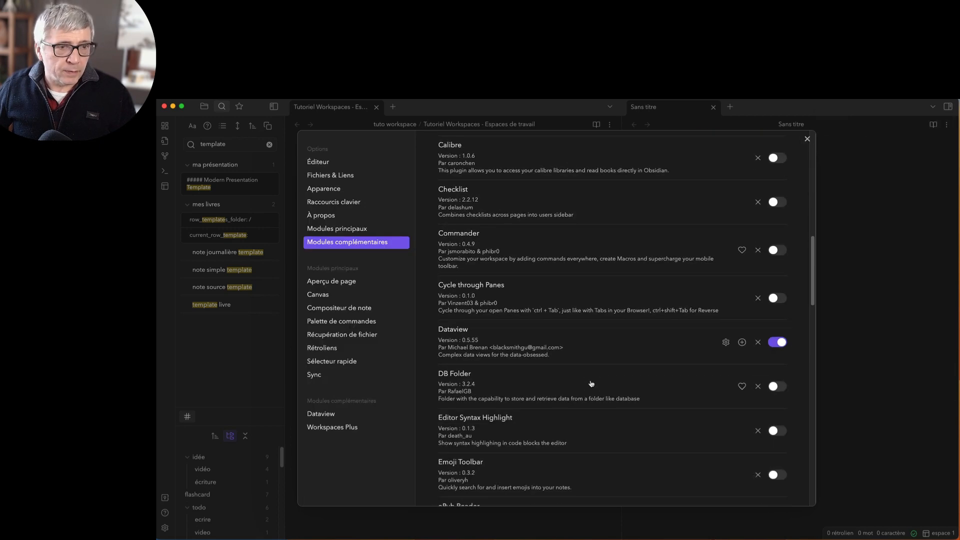
pyautogui.scroll(-15, 591, 384)
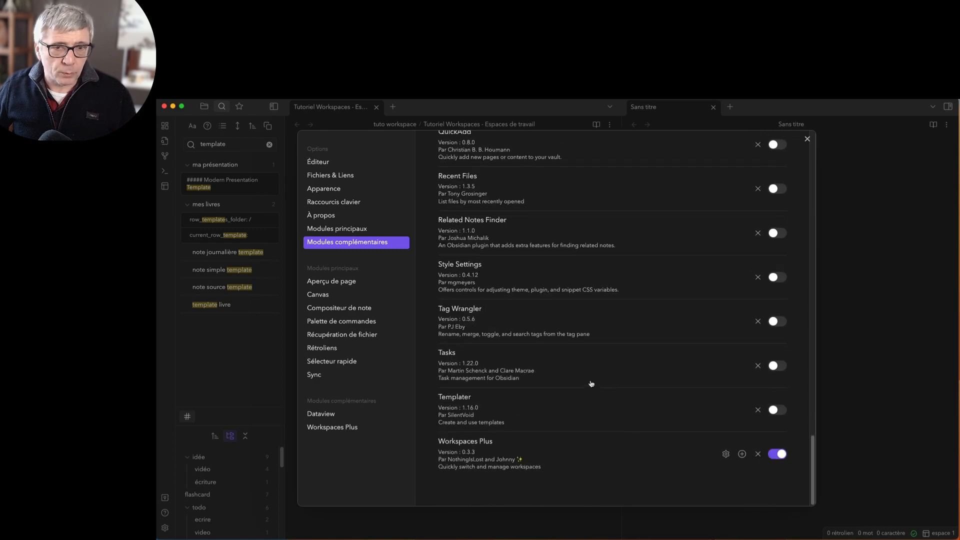
pyautogui.click(808, 140)
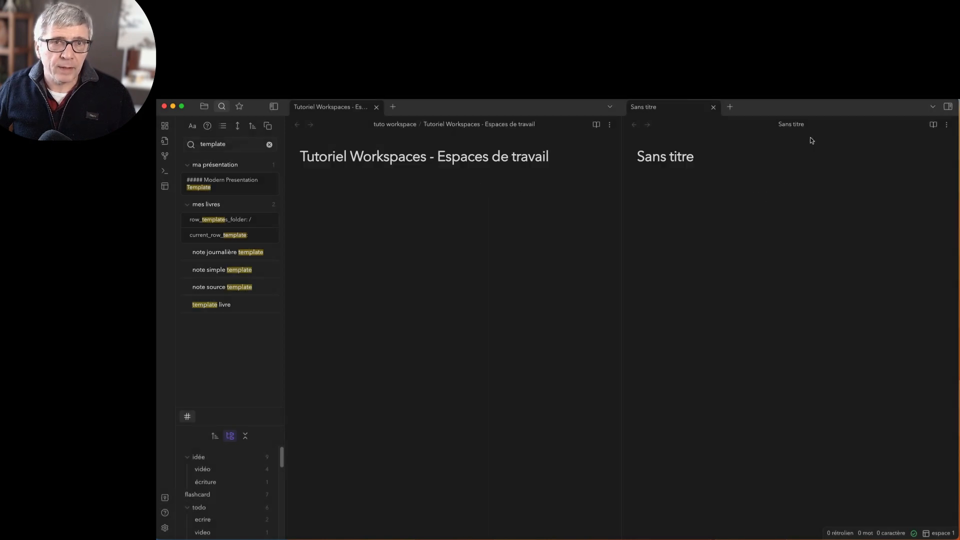
# Step: Review the saved workspaces in the native workspace manager and close it
pyautogui.click(512, 255)
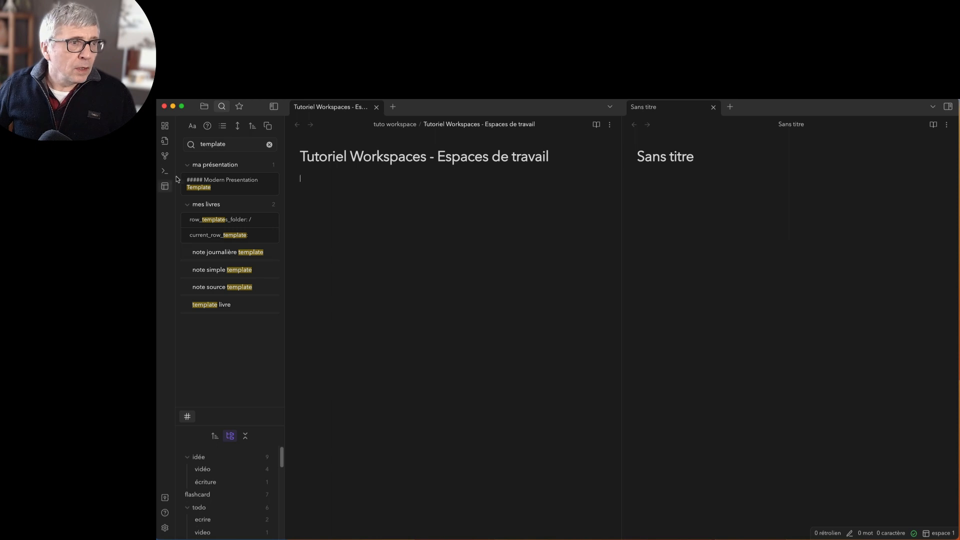
pyautogui.click(166, 187)
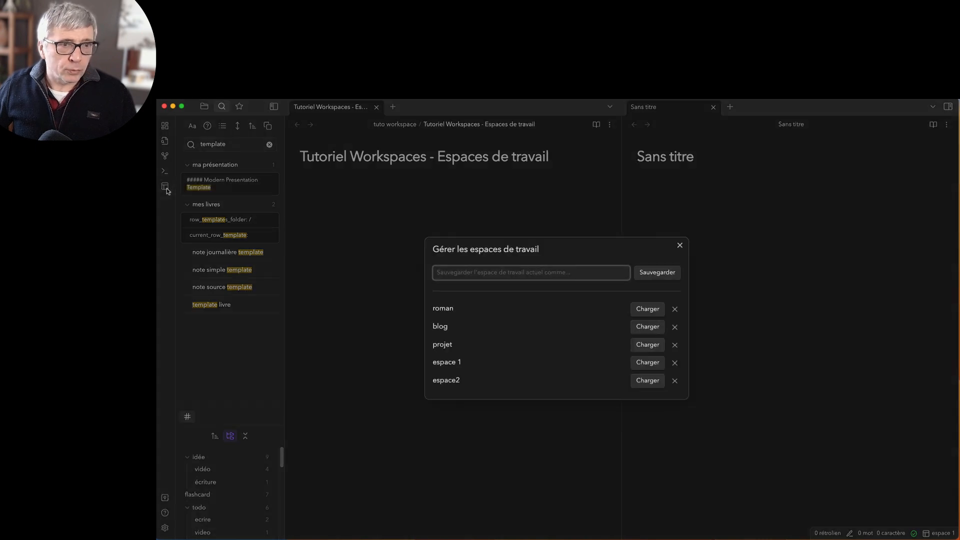
pyautogui.click(679, 245)
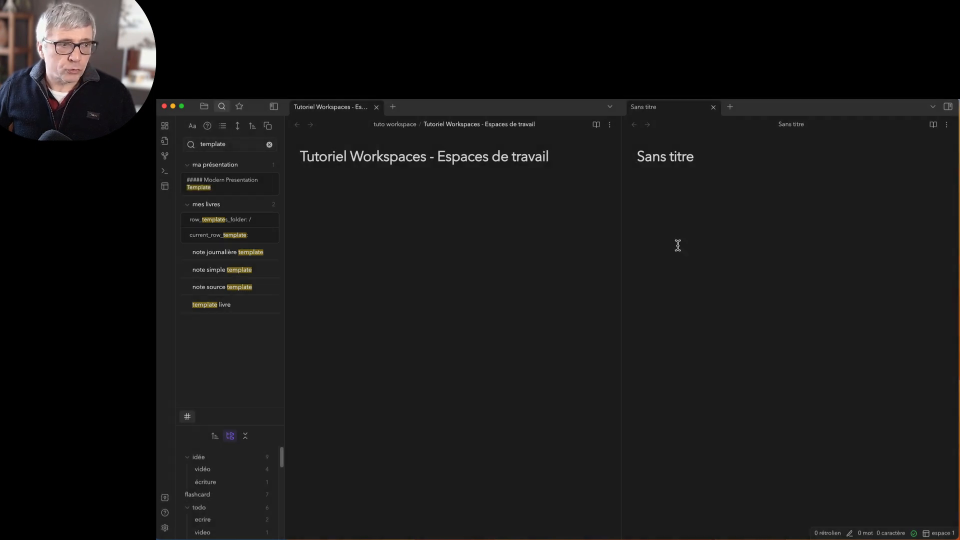
# Step: Enable "Show Workspace Sidebar Ribbon Icon" in the Workspaces Plus options and close the settings
pyautogui.click(165, 527)
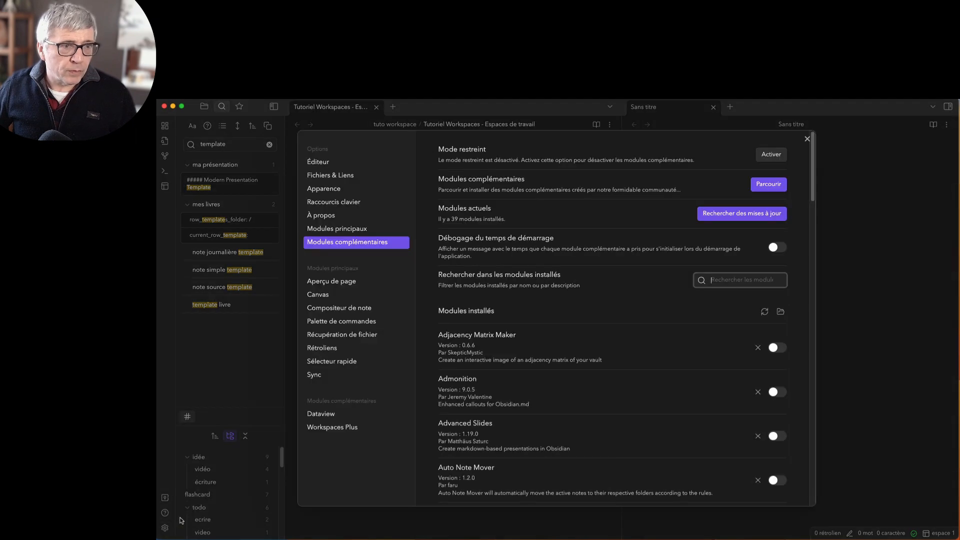
pyautogui.scroll(-20, 645, 378)
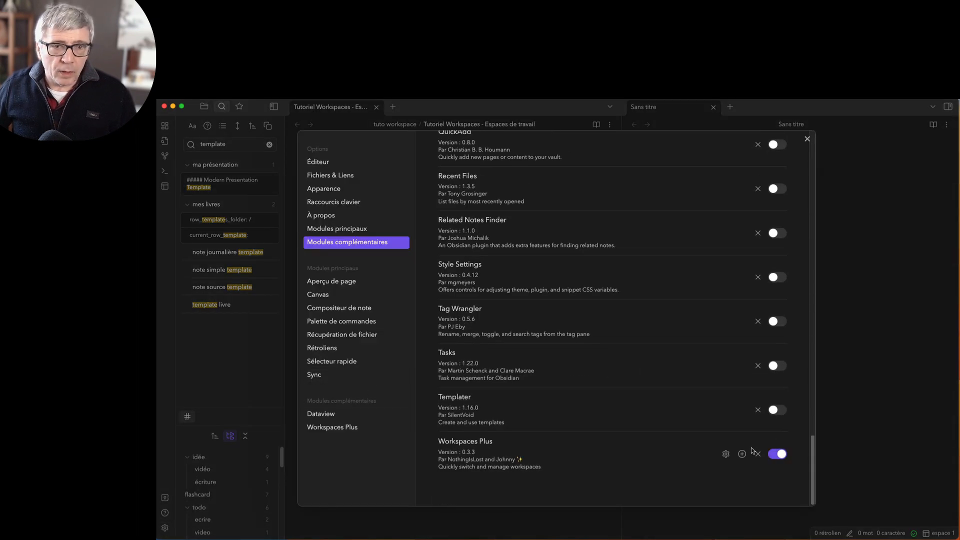
pyautogui.click(726, 454)
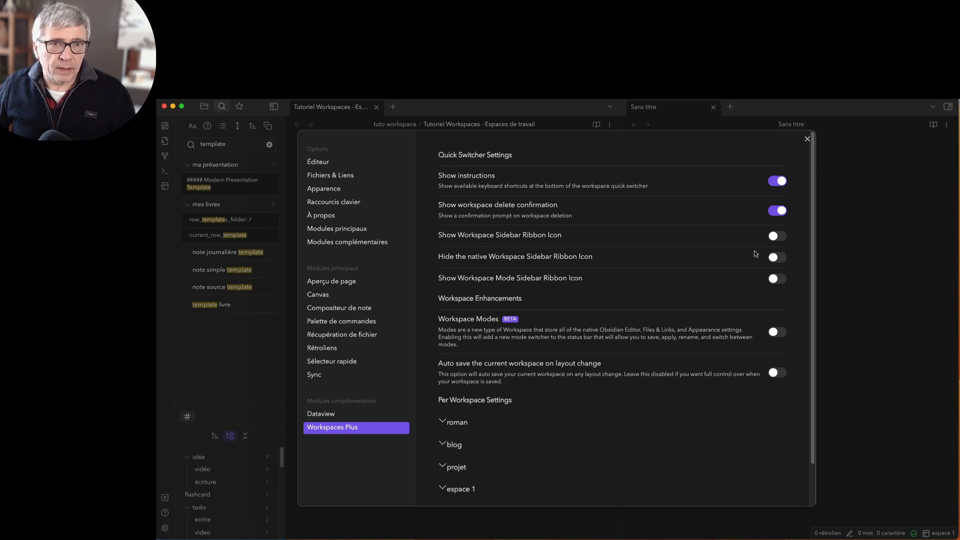
pyautogui.click(783, 237)
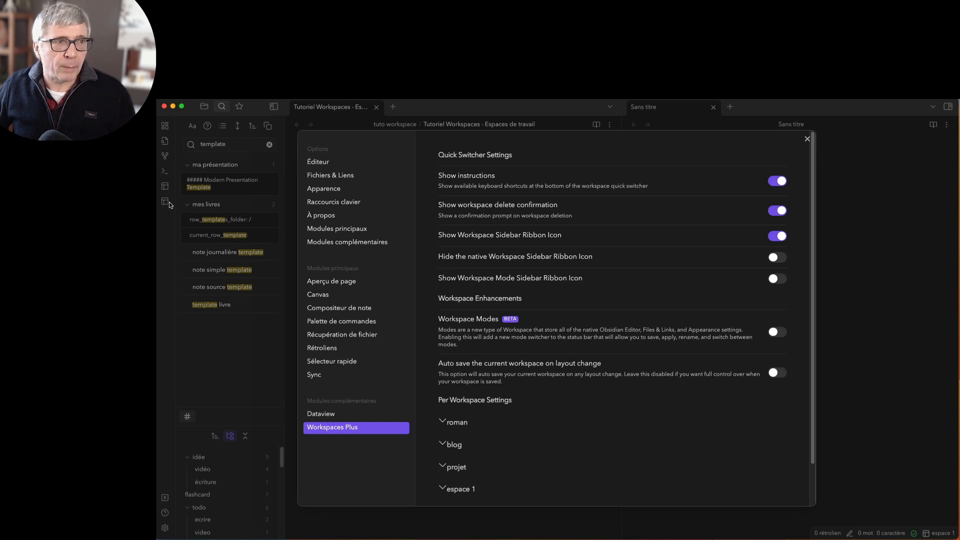
pyautogui.click(807, 140)
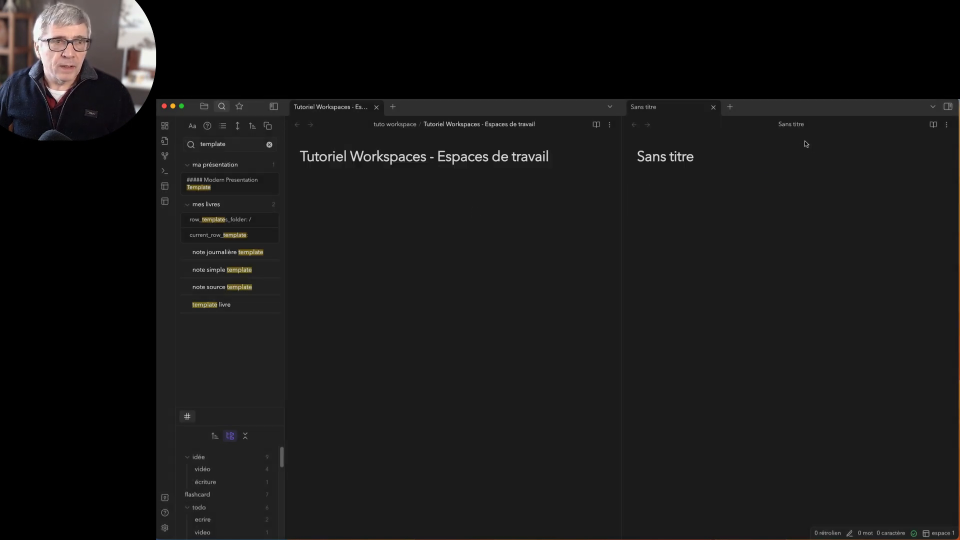
# Step: Compare the native workspace manager with the Workspaces Plus quick switcher, closing each one after viewing it
pyautogui.click(165, 186)
pyautogui.click(671, 250)
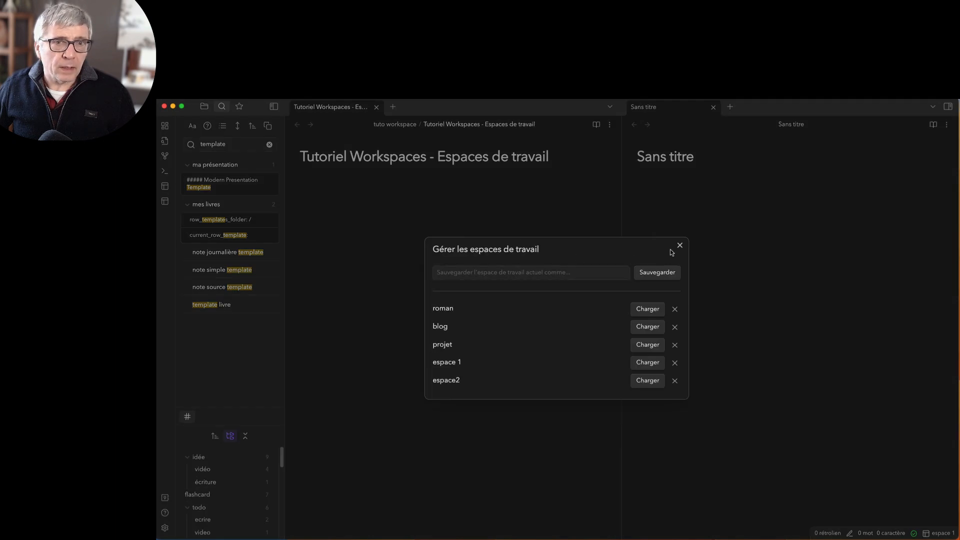
pyautogui.click(679, 245)
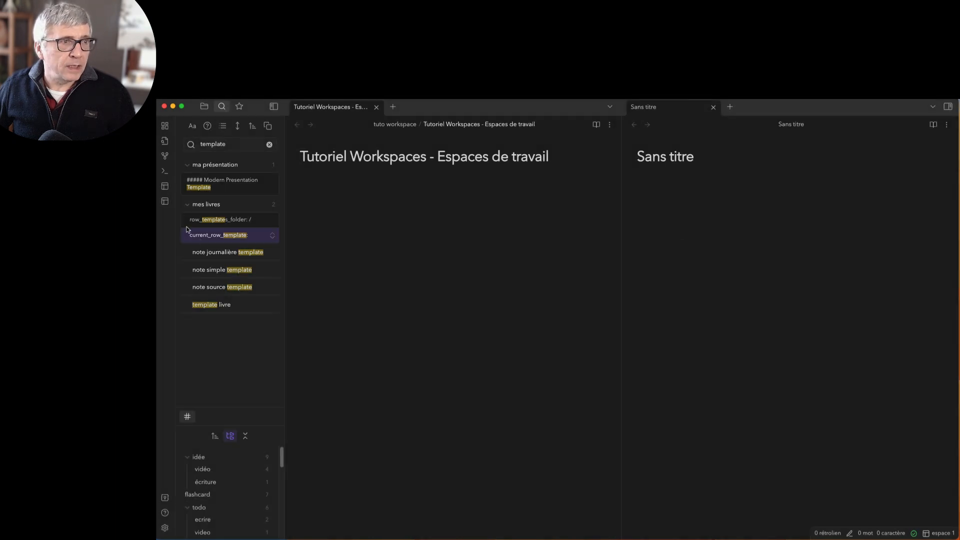
pyautogui.click(165, 201)
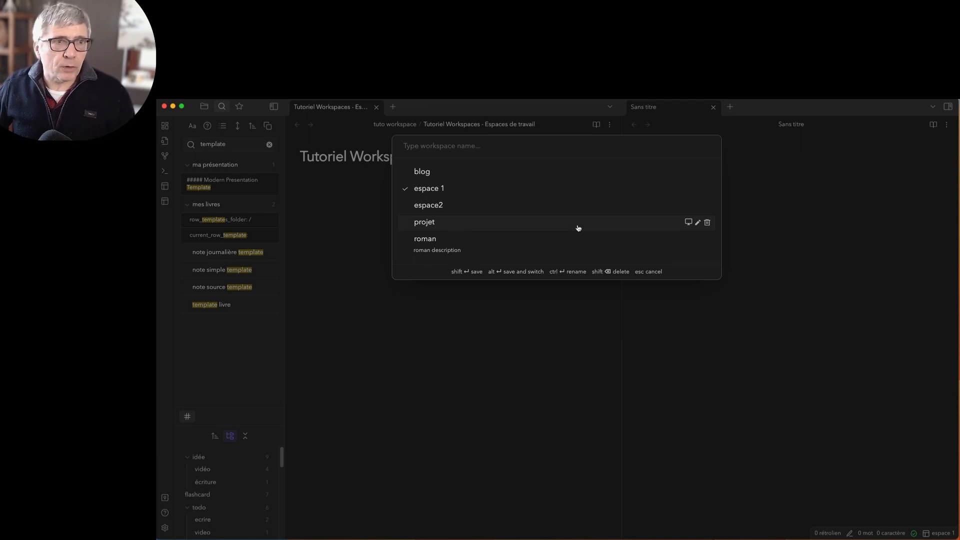
pyautogui.click(377, 201)
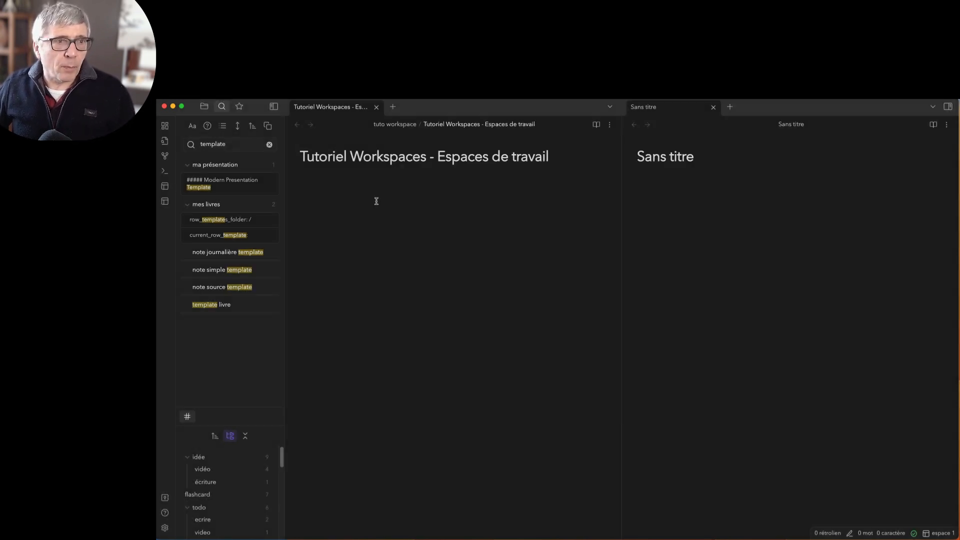
# Step: Reload "espace 1" from the native workspace manager and review the workspace list in the Workspaces Plus quick switcher
pyautogui.click(164, 186)
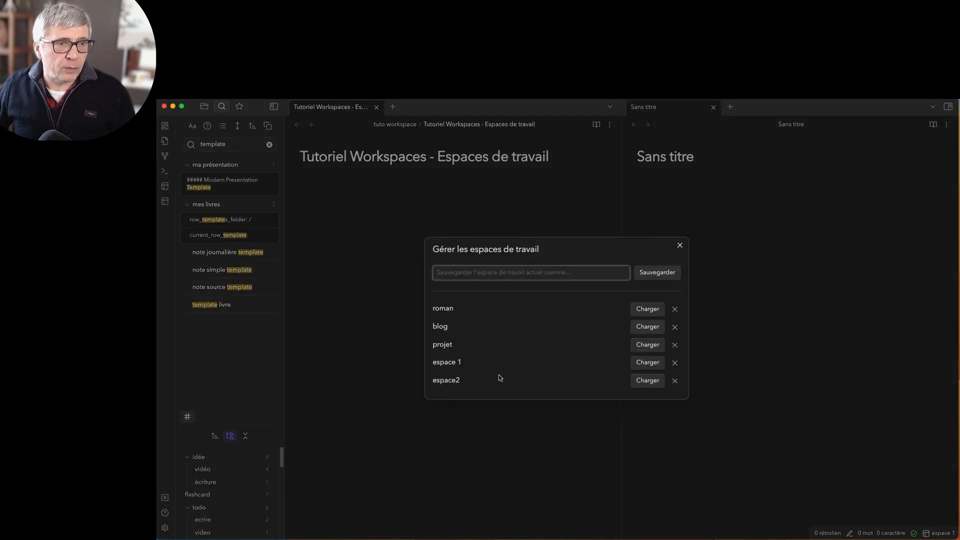
pyautogui.click(647, 362)
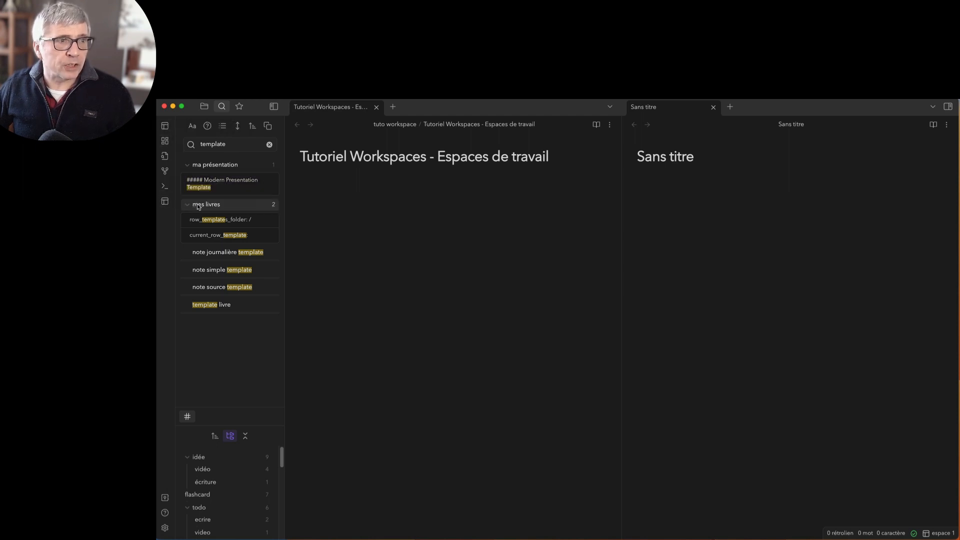
pyautogui.click(165, 127)
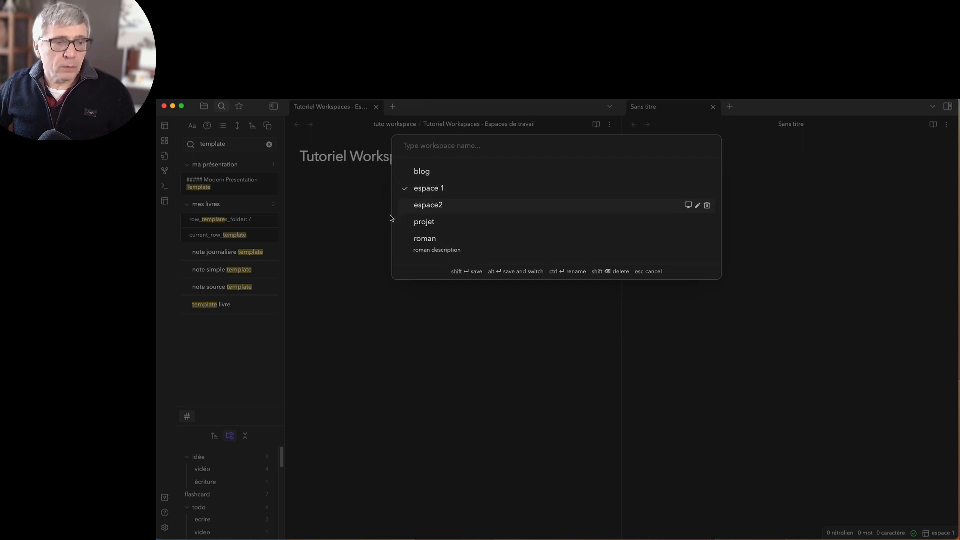
pyautogui.click(272, 218)
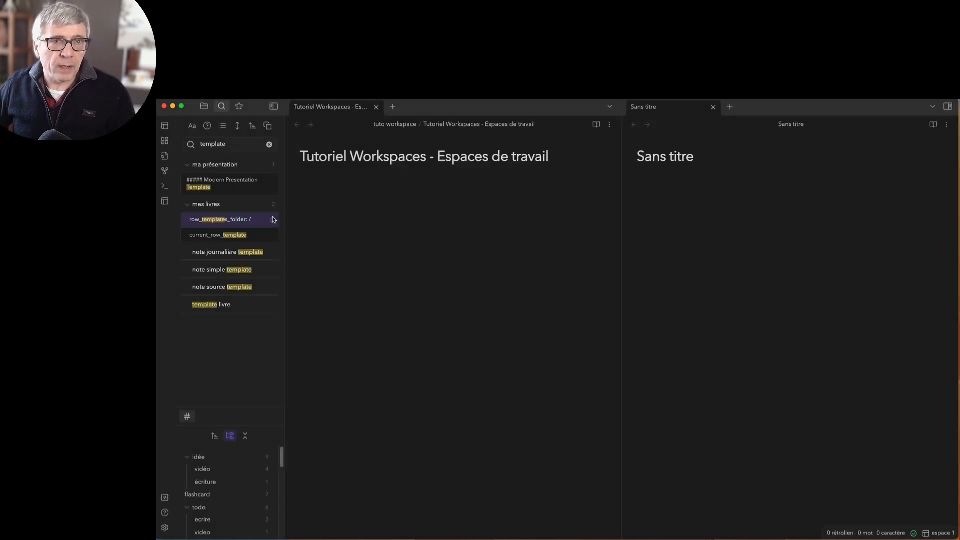
# Step: Create a new untitled note and place it in a split pane below "Tutoriel Workspaces - Espaces de travail"
pyautogui.click(732, 108)
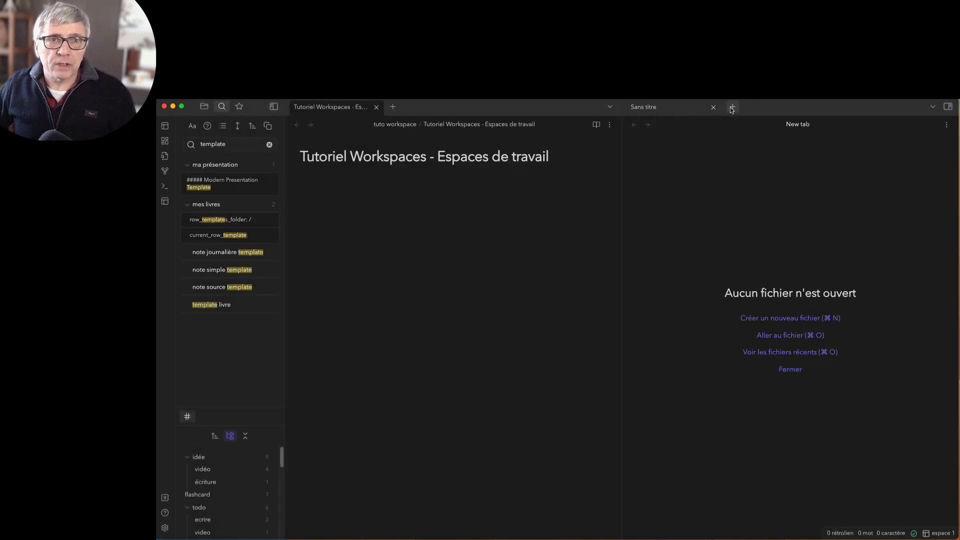
pyautogui.click(790, 319)
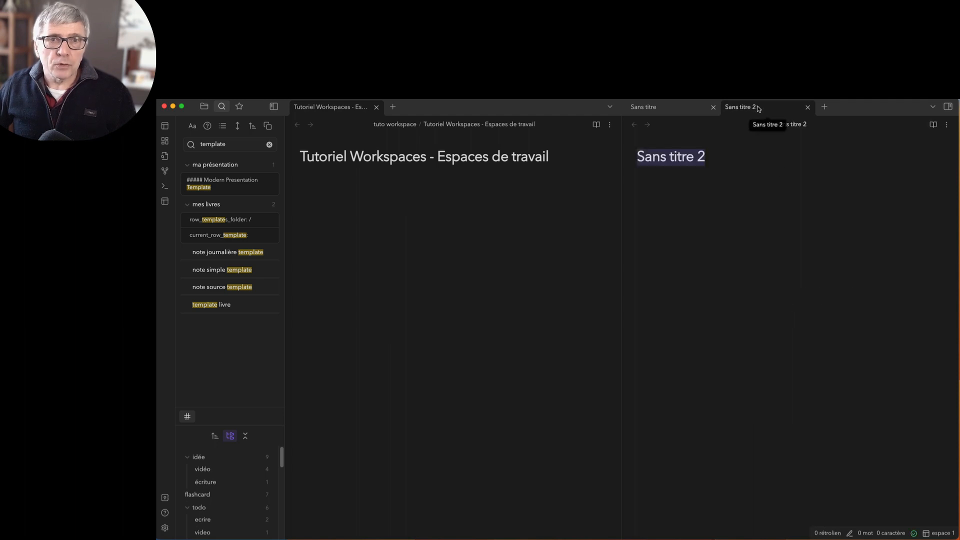
pyautogui.moveTo(754, 108); pyautogui.dragTo(440, 406)
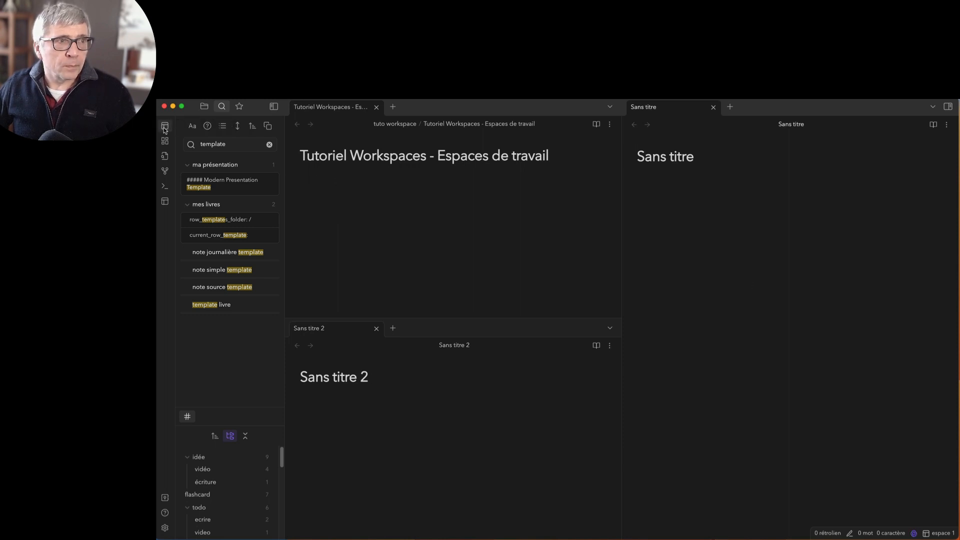
# Step: Save the current layout to the "espace 1" workspace using the Workspaces Plus quick switcher
pyautogui.click(165, 129)
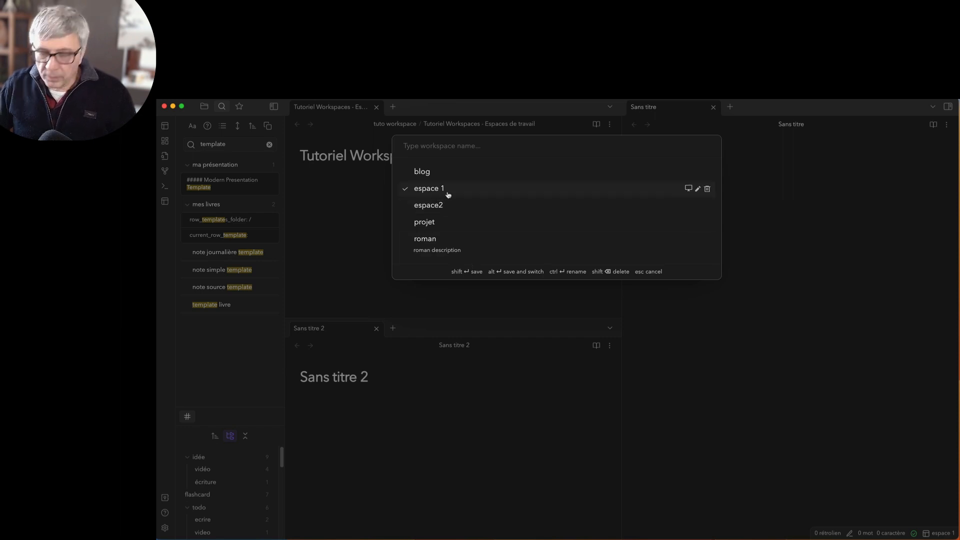
pyautogui.hotkey('shift', 'Return')
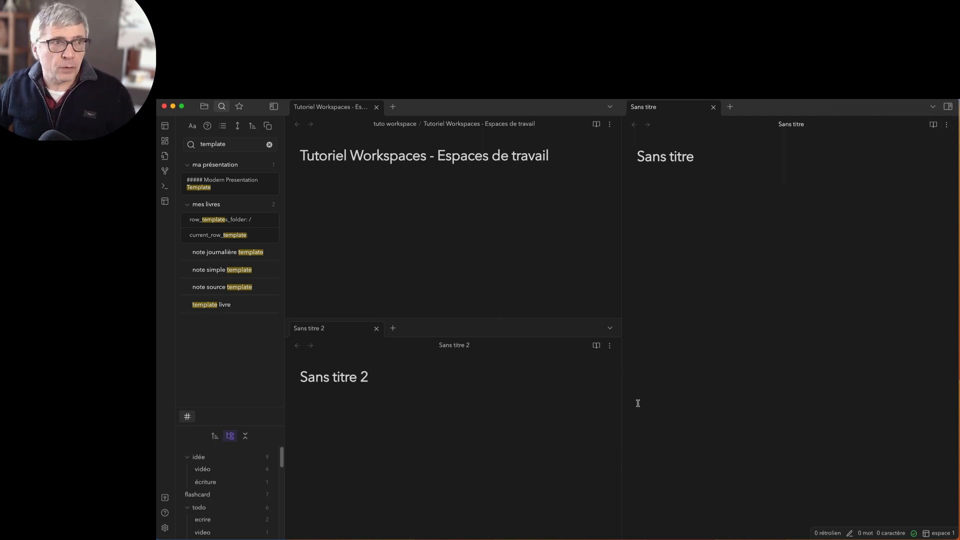
# Step: Switch to the "espace2" workspace and back to "espace 1" with the Workspaces Plus quick switcher
pyautogui.click(166, 127)
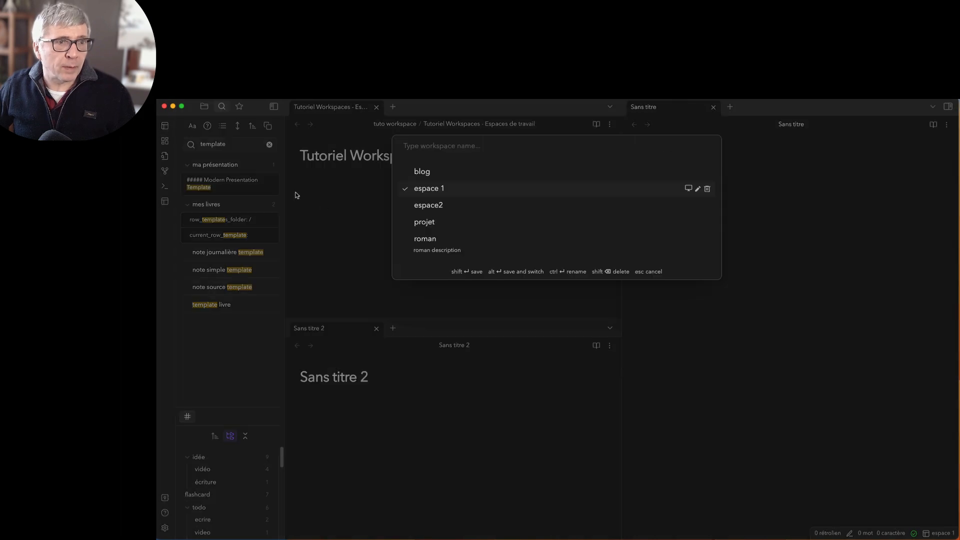
pyautogui.click(429, 209)
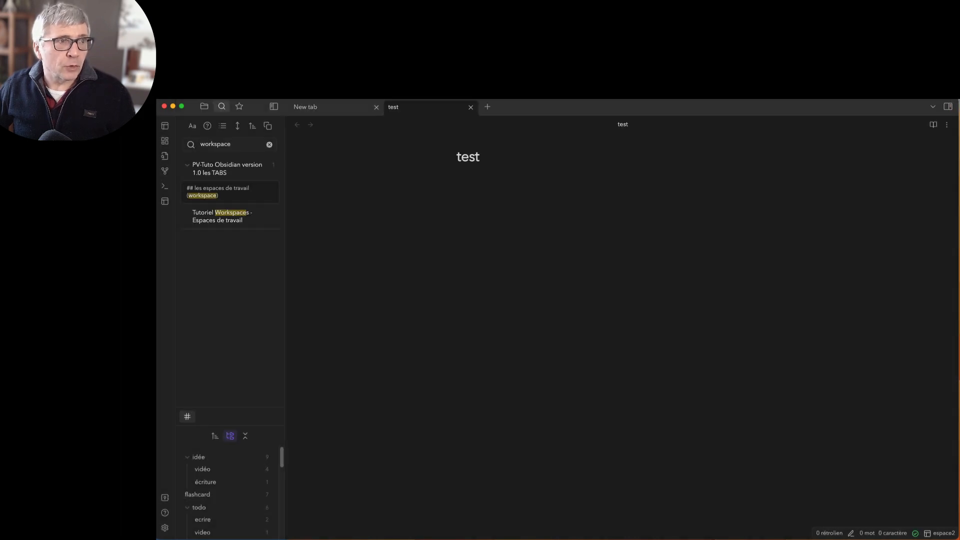
pyautogui.click(165, 125)
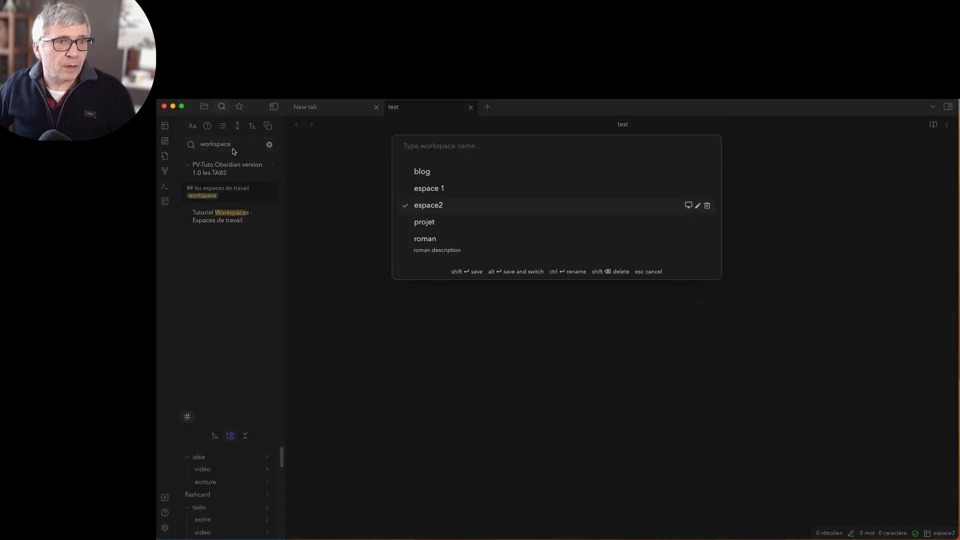
pyautogui.click(432, 192)
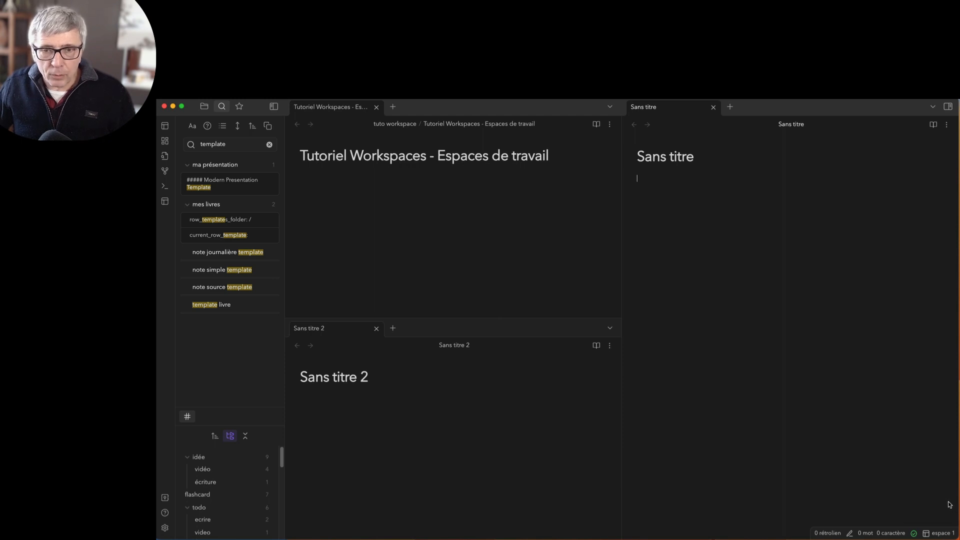
# Step: Alternate twice between the "espace2" and "espace 1" workspaces through the status bar workspace picker, ending on "espace 1"
pyautogui.click(939, 534)
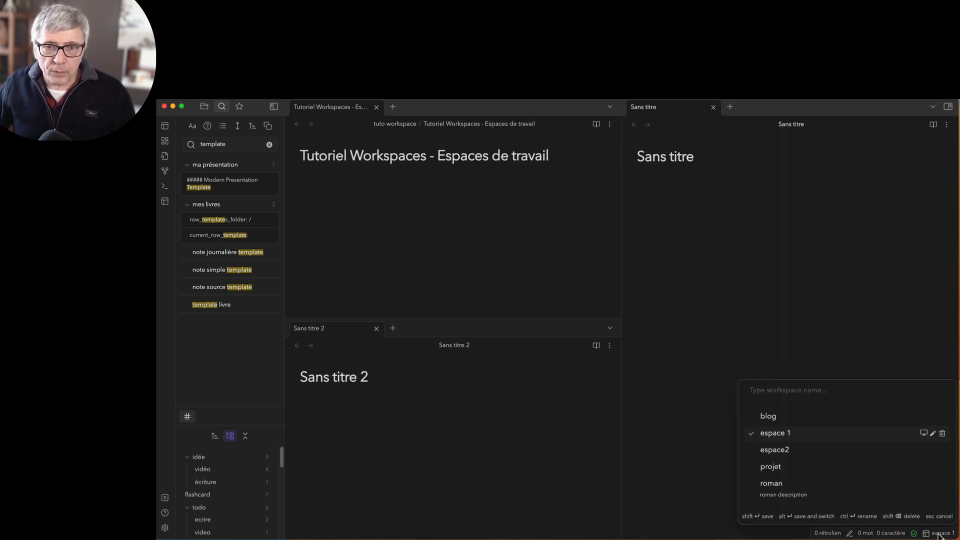
pyautogui.click(803, 454)
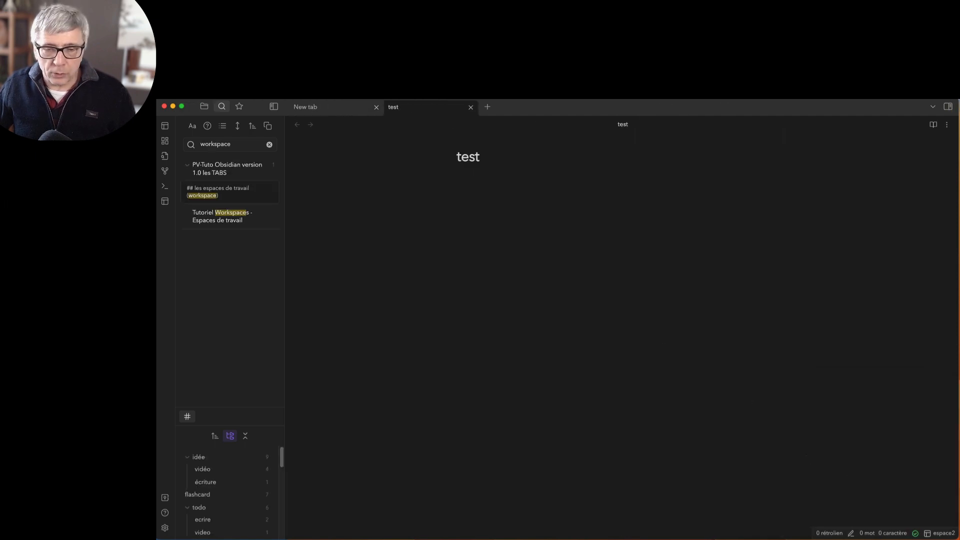
pyautogui.click(942, 533)
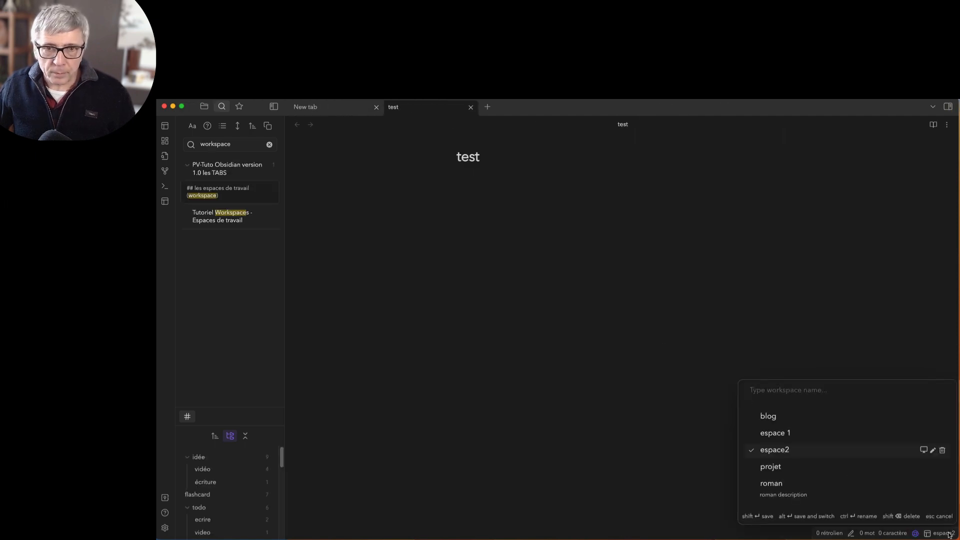
pyautogui.click(797, 439)
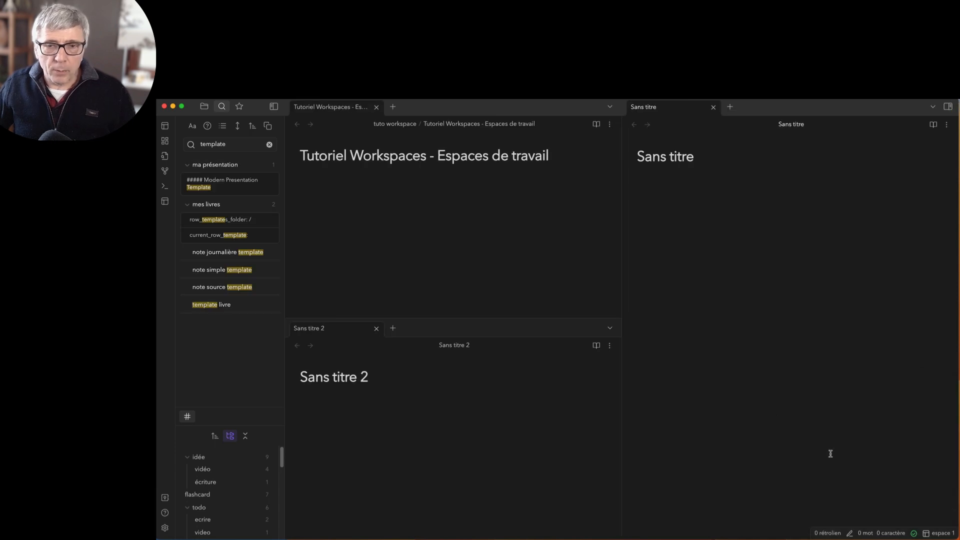
pyautogui.click(935, 534)
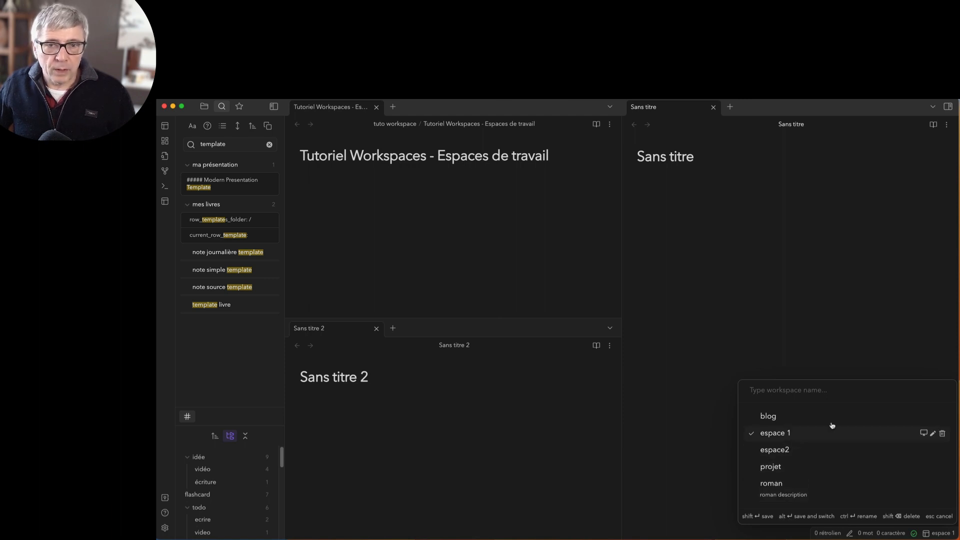
pyautogui.click(818, 453)
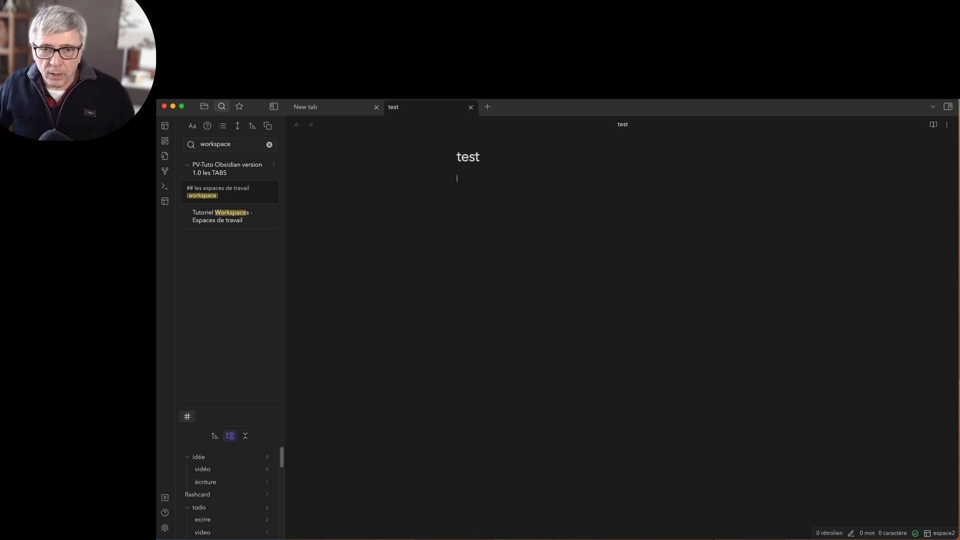
pyautogui.click(942, 534)
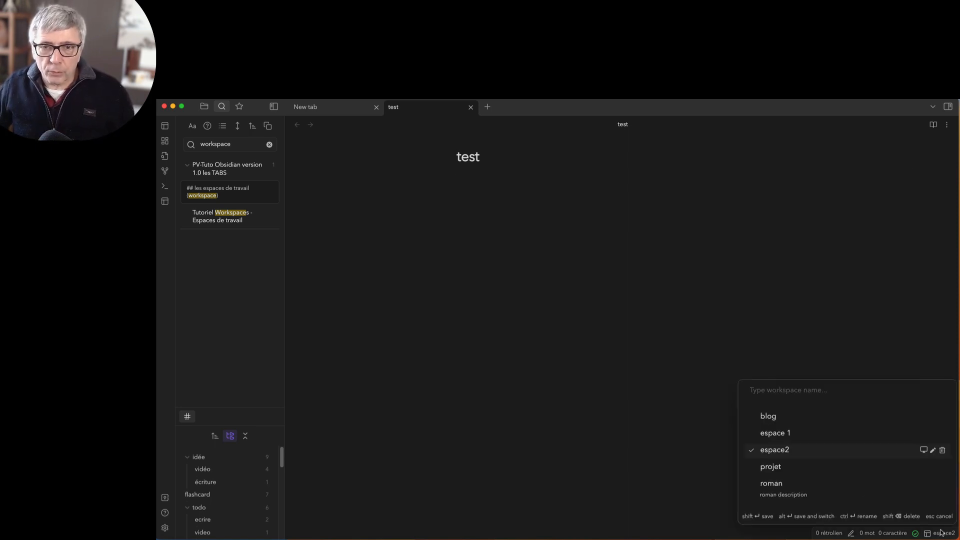
pyautogui.click(847, 435)
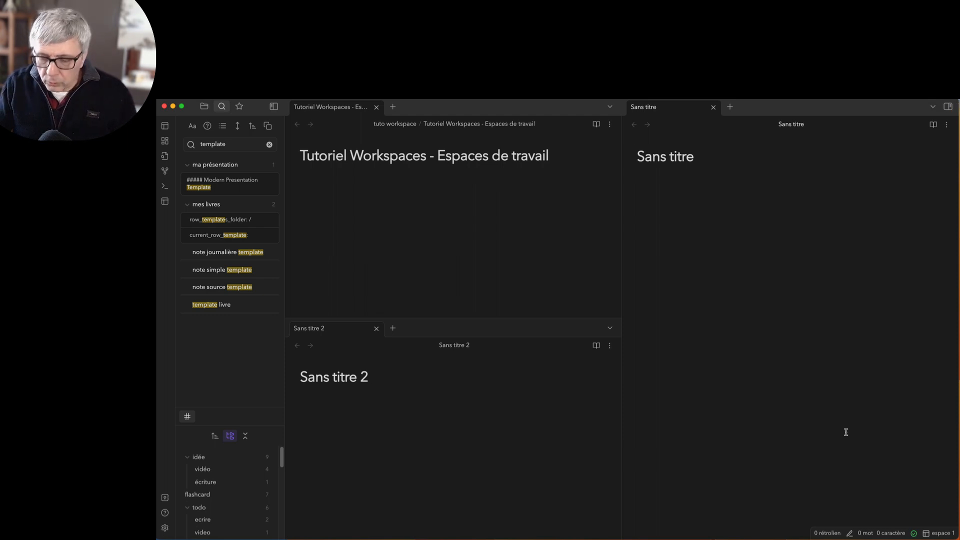
# Step: Look up the Workspaces Plus commands in the command palette by searching "wor", closing it without running any
pyautogui.press('super+p')
pyautogui.write('wor')
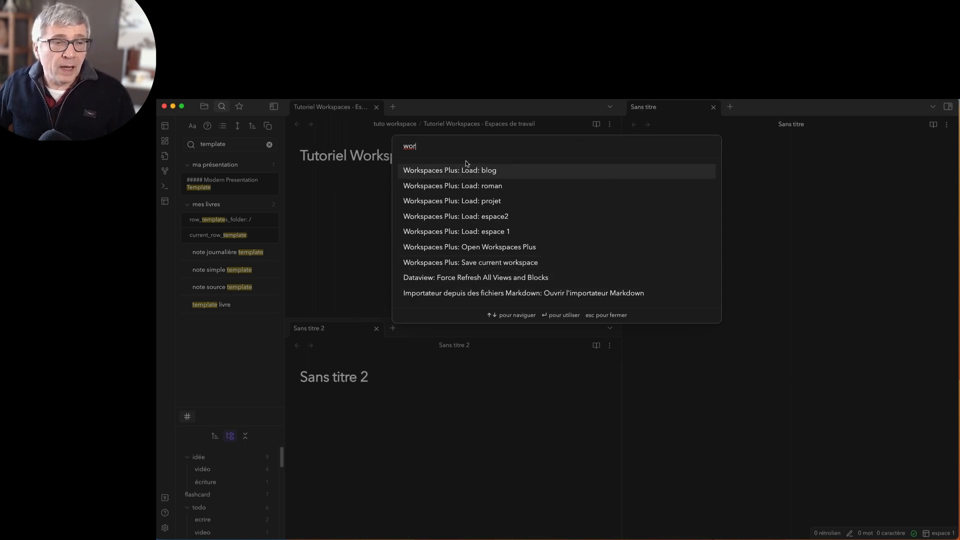
pyautogui.click(317, 205)
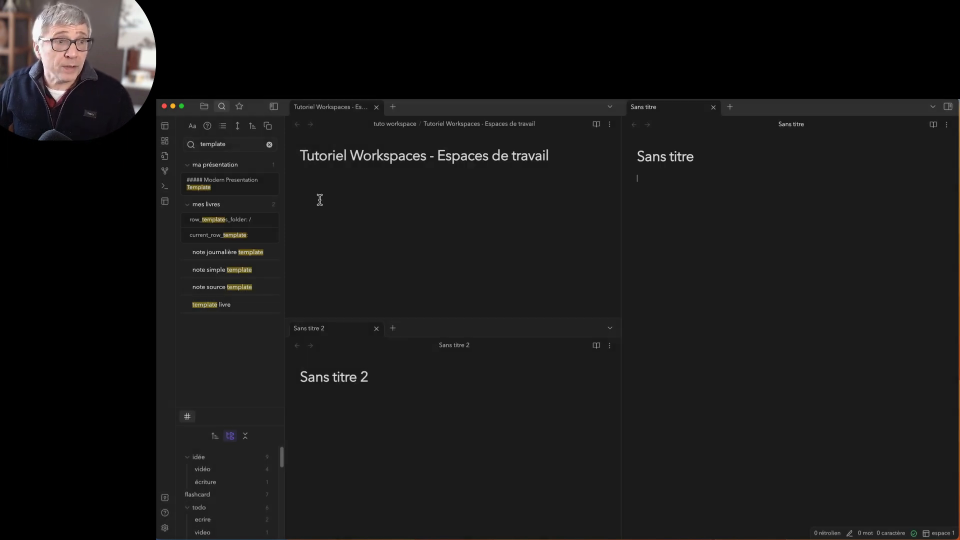
# Step: Filter the hotkey settings by "esp" and assign ⌘⌥4 to "Workspaces Plus: Load: espace 1"
pyautogui.click(164, 528)
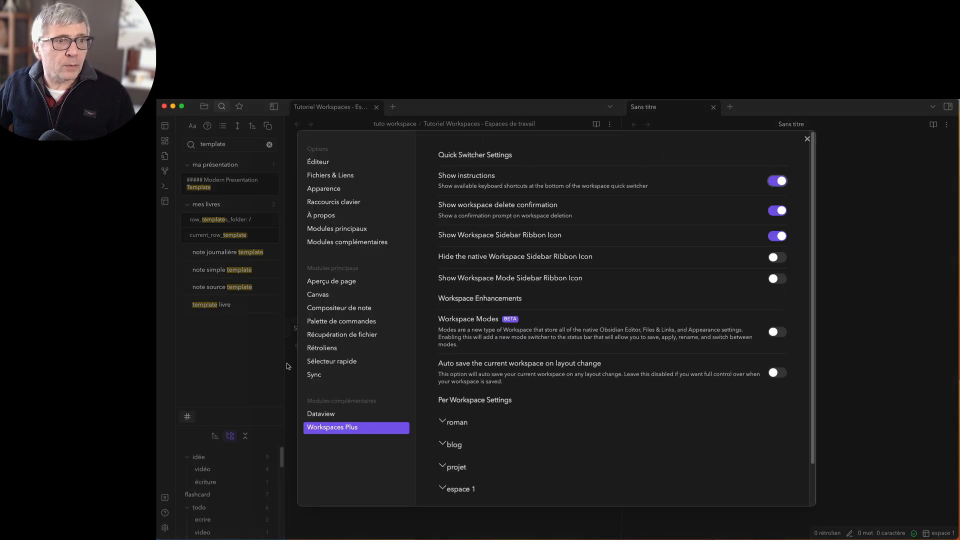
pyautogui.click(334, 204)
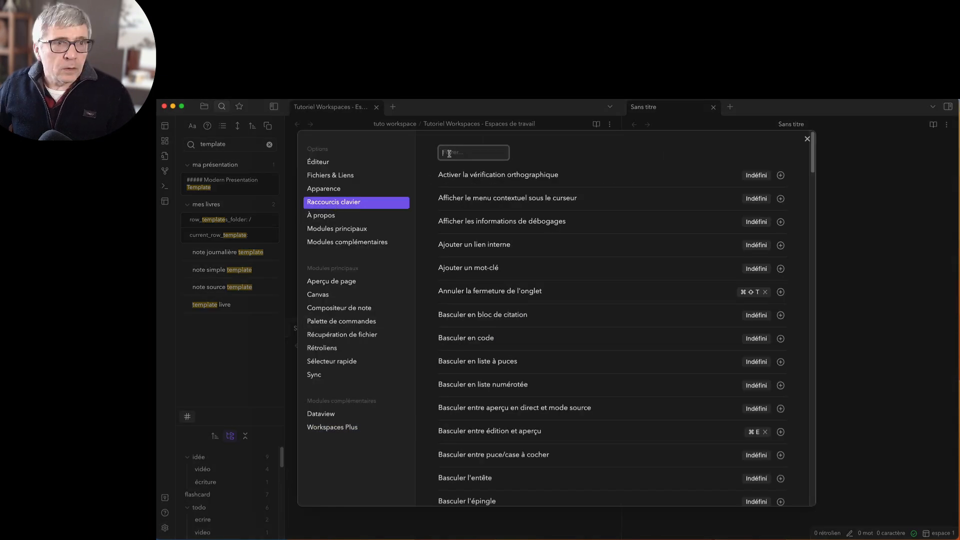
pyautogui.write('esp')
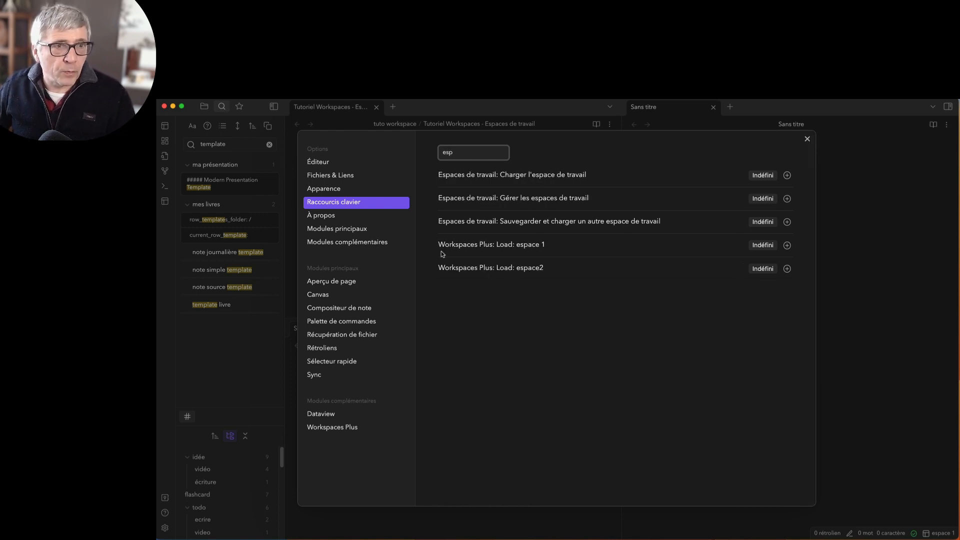
pyautogui.click(787, 246)
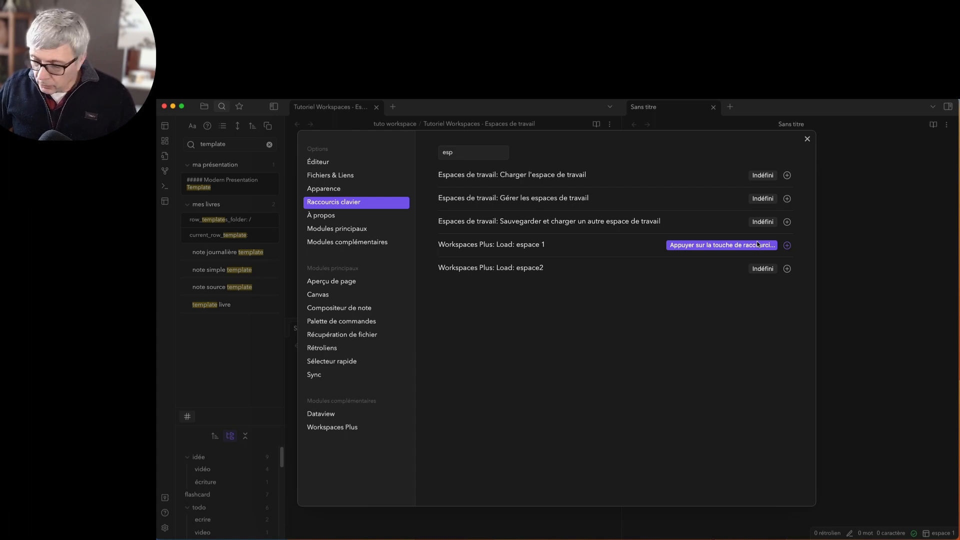
pyautogui.press('super+alt+4')
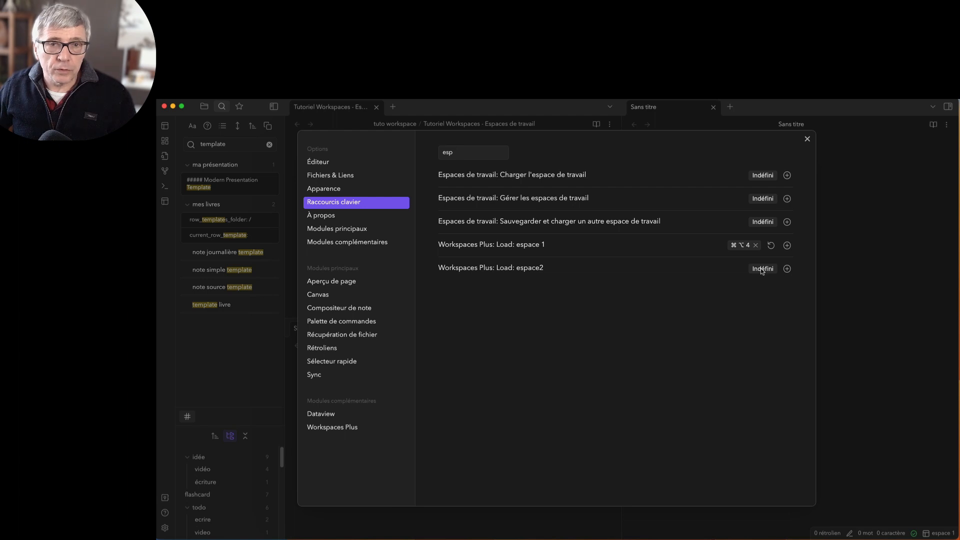
# Step: Assign ⌘⌥3 to "Workspaces Plus: Load: espace2" and close the settings
pyautogui.click(786, 270)
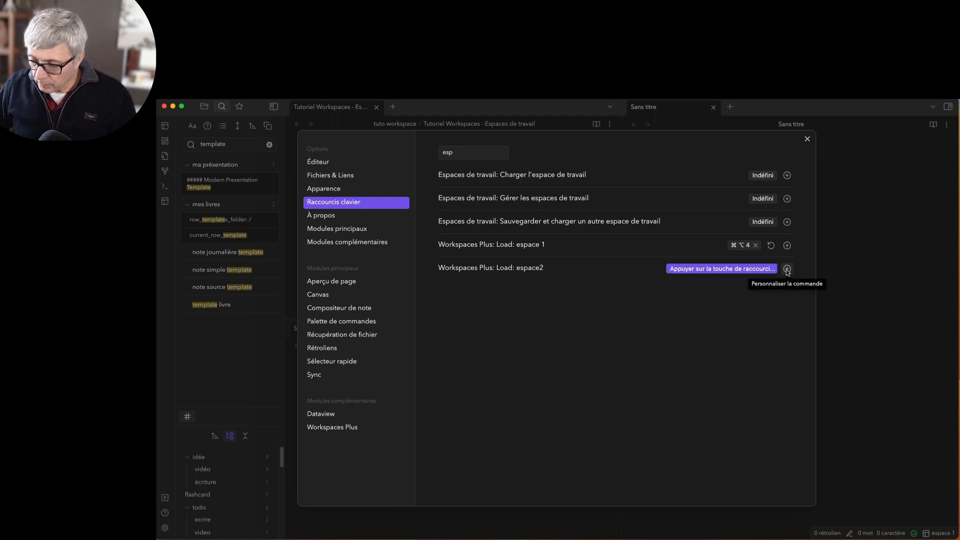
pyautogui.press('alt+super+3')
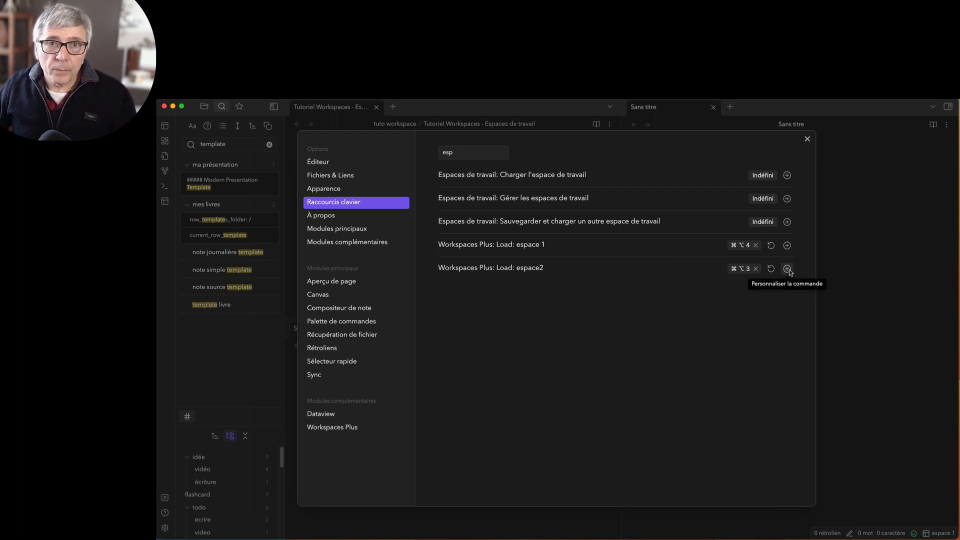
pyautogui.click(807, 139)
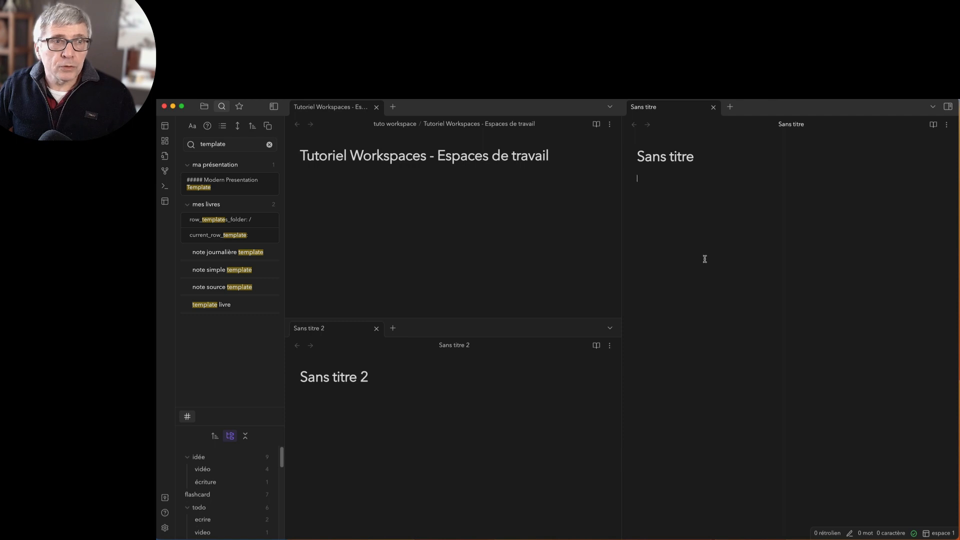
# Step: Test the assigned hotkeys by alternating between the "espace 1" and "espace2" workspaces, ending on "espace2"
pyautogui.press('alt+super+4')
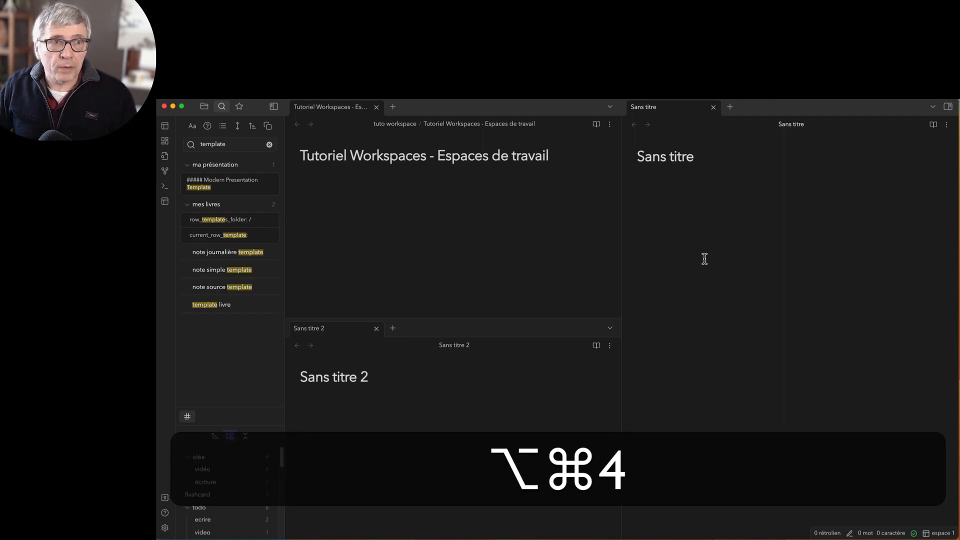
pyautogui.press('alt+super+3')
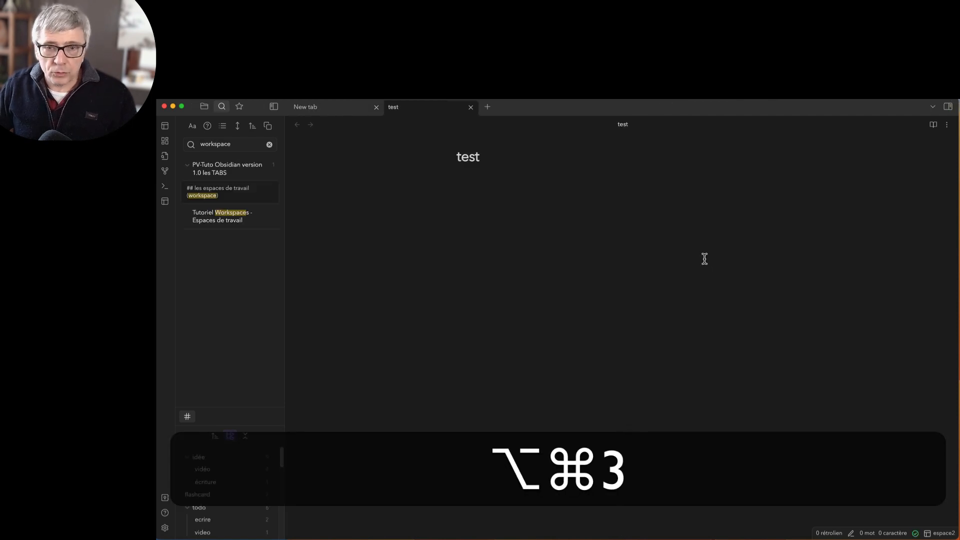
pyautogui.press('alt+super+4')
pyautogui.press('alt+super+3')
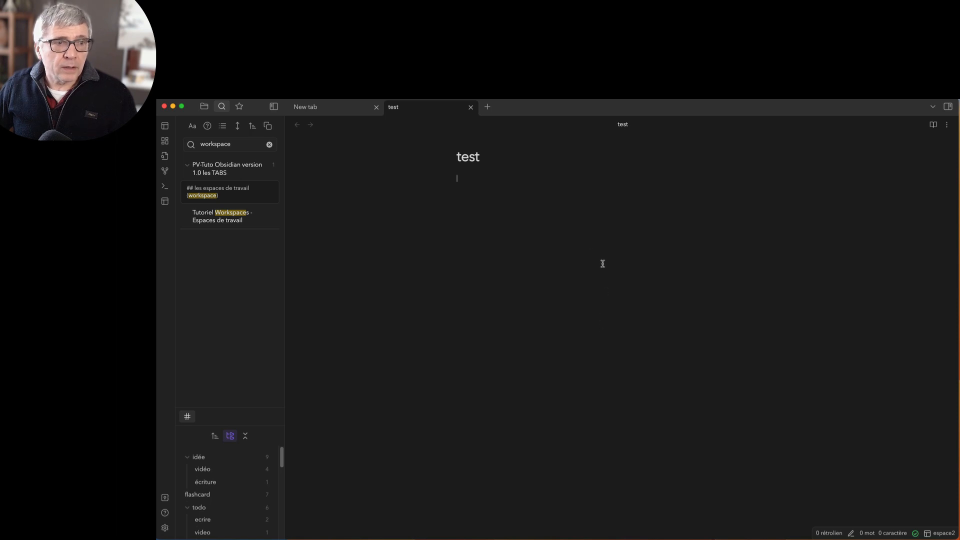
pyautogui.moveTo(421, 106); pyautogui.dragTo(560, 354)
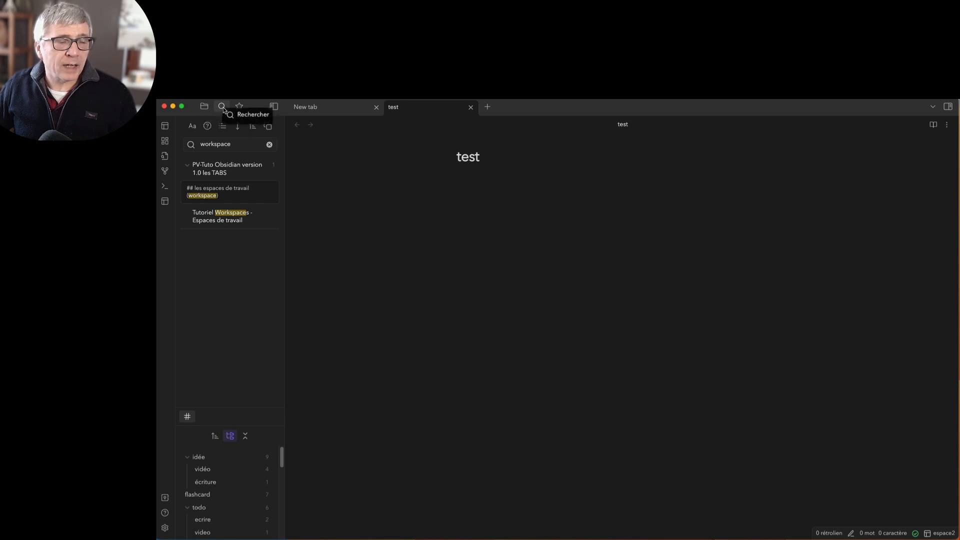